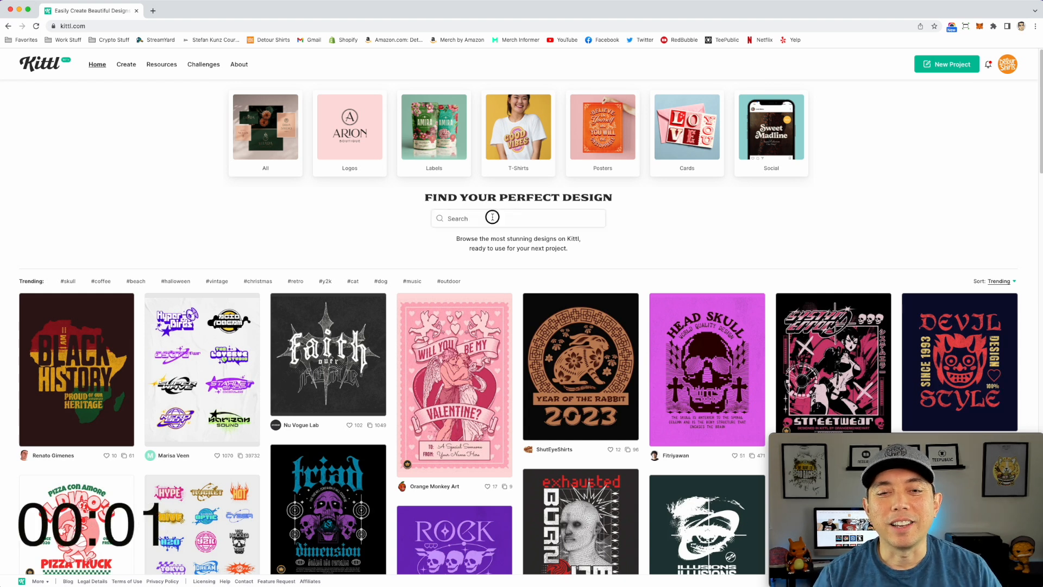
Step: Search the design templates for "chinese new year"
text(che)
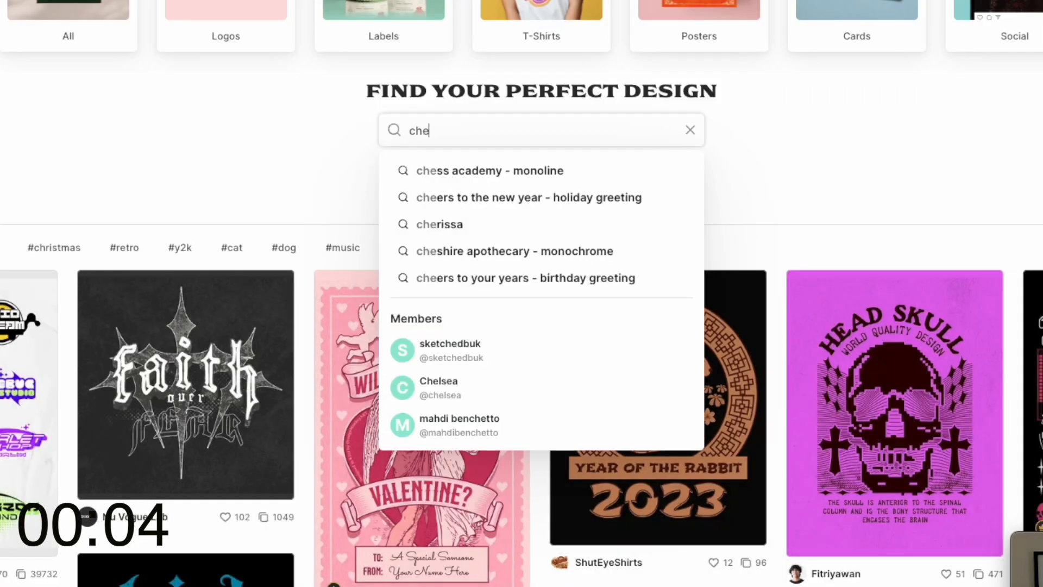
key(BackSpace)
text(inese)
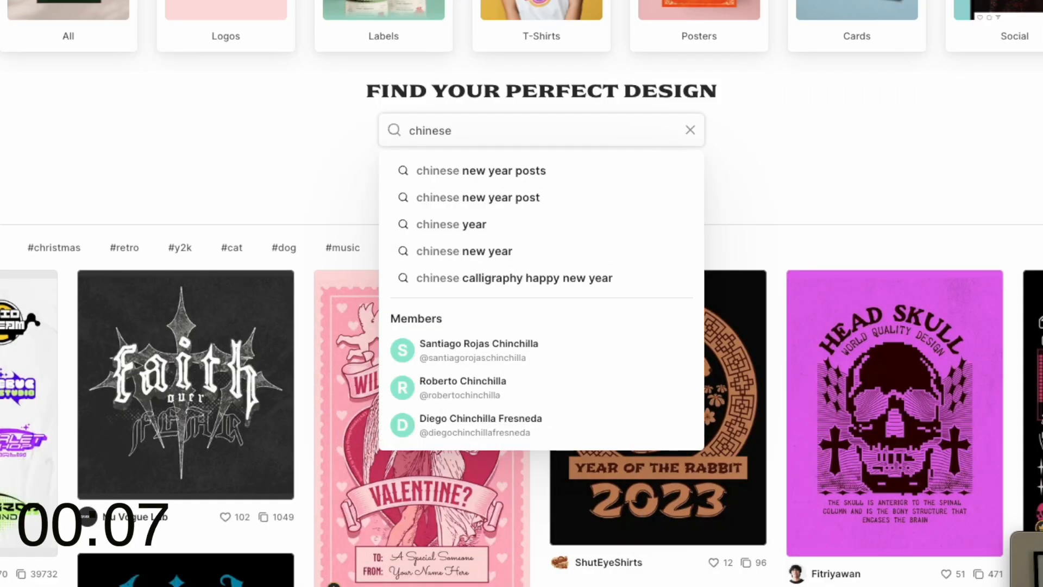
click(463, 250)
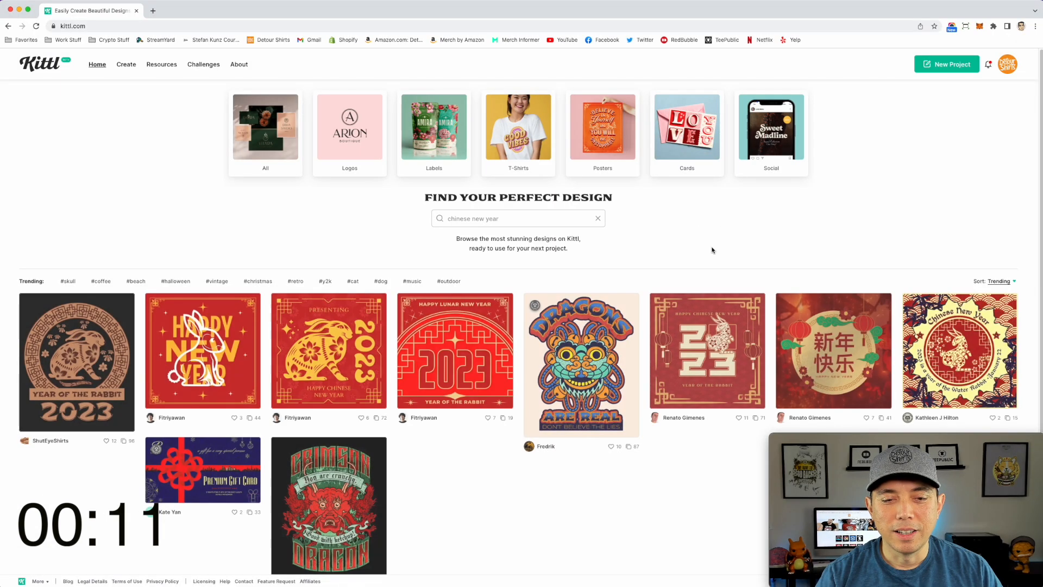
Step: Find the red-and-gold "The Year of the Rabbit" social design template among the results and use it as a new project
scroll(689, 248, down, 2)
scroll(712, 272, down, 3)
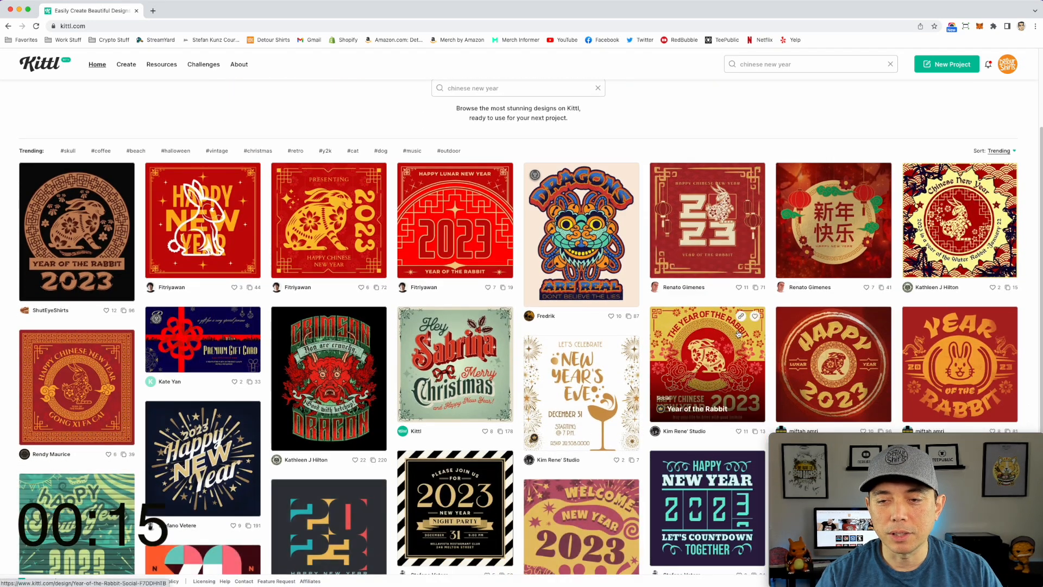
click(706, 354)
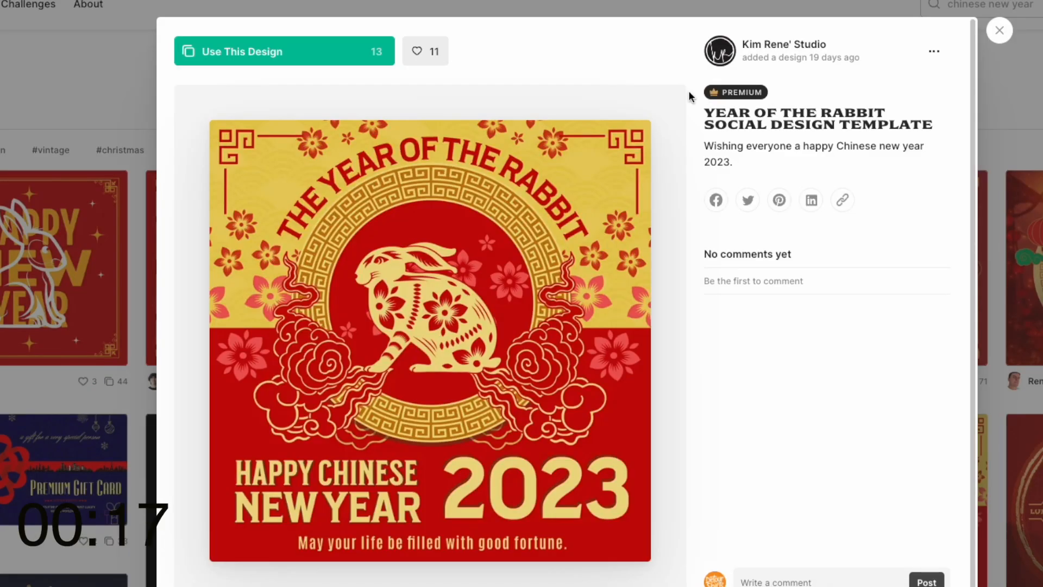
click(298, 56)
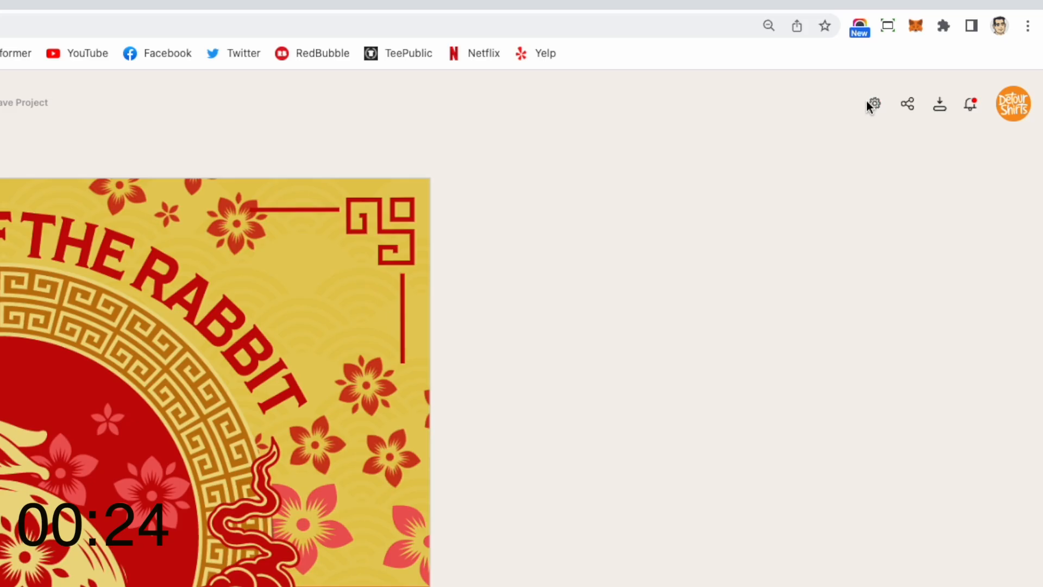
Step: Set the artboard to a custom size of 4500 × 5400 px and enlarge the artwork across its full width
click(958, 65)
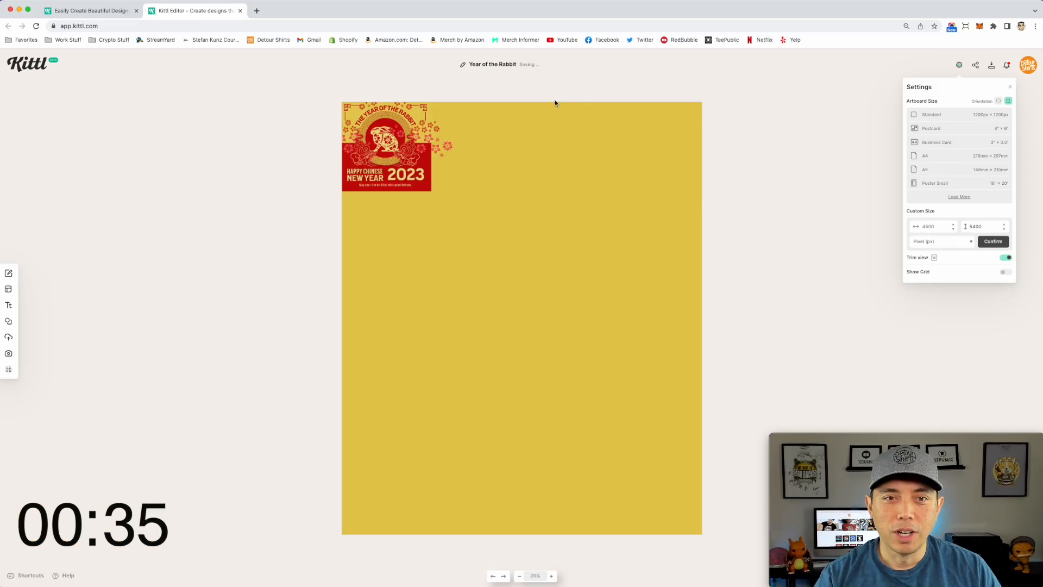
click(268, 96)
drag(269, 77, 486, 238)
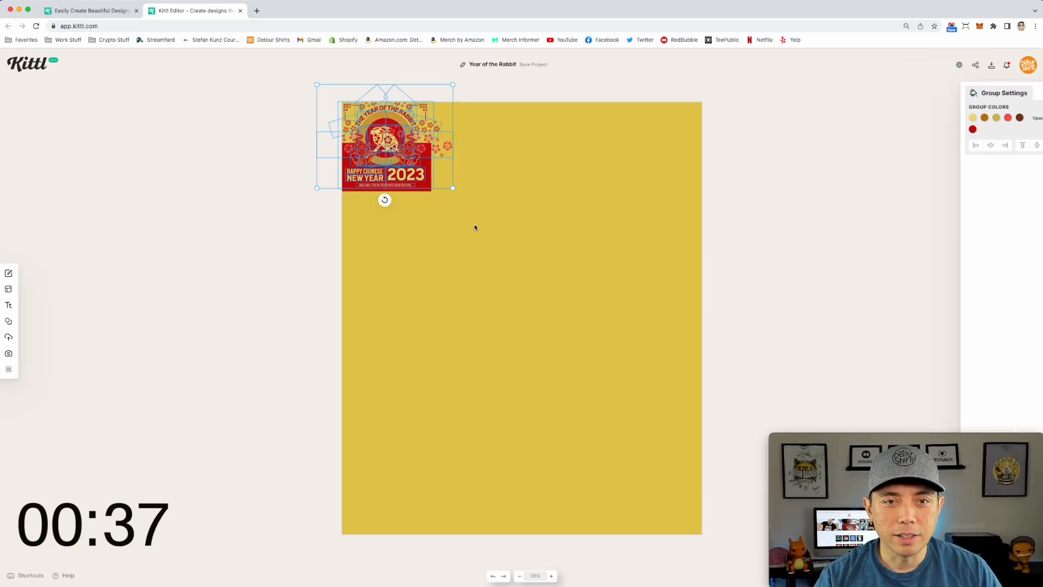
drag(453, 188, 737, 509)
drag(588, 258, 546, 293)
drag(289, 95, 228, 65)
mouse_move(521, 223)
mouse_down()
mouse_move(540, 252)
mouse_move(531, 234)
mouse_up()
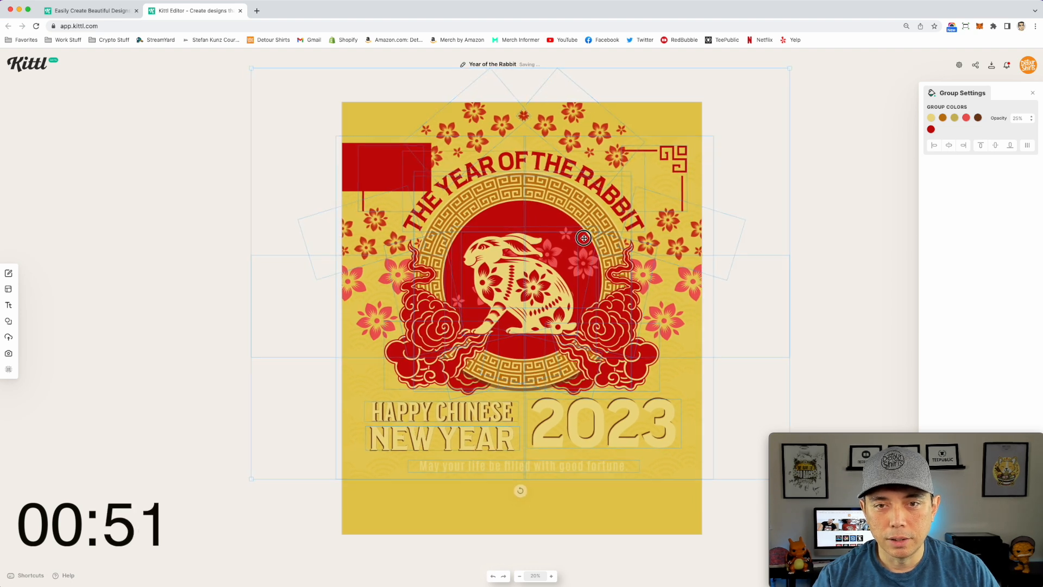
click(898, 311)
Step: Show the layers list and delete the small red mask rectangle in the artboard's upper left
mouse_move(794, 438)
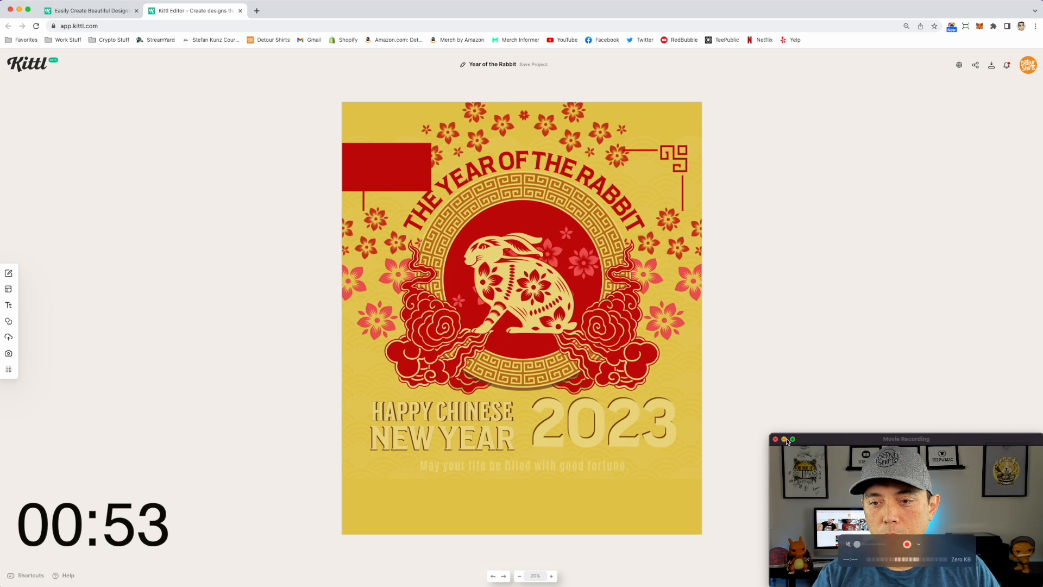
click(786, 441)
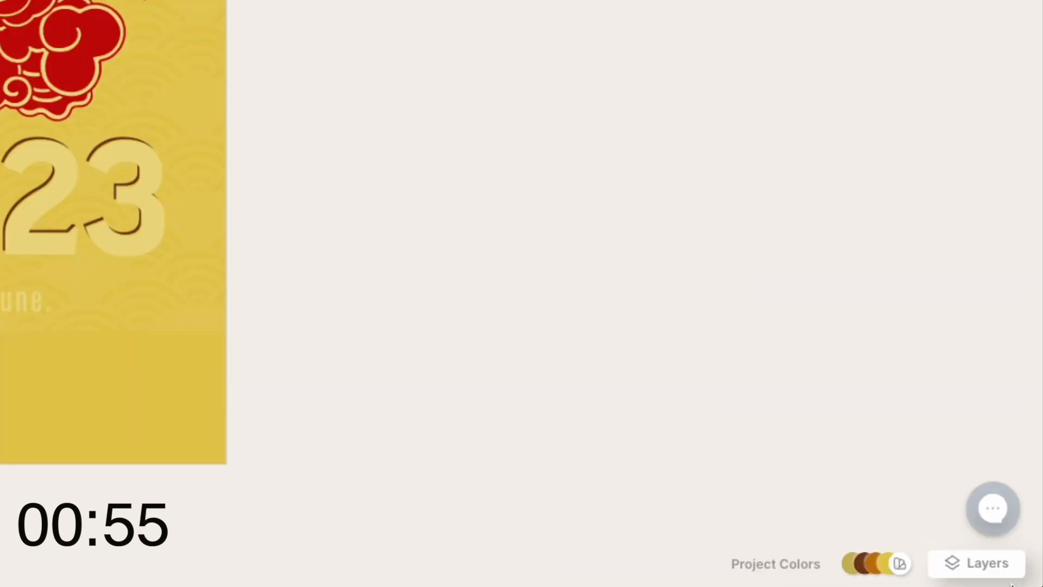
click(982, 570)
scroll(969, 391, down, 2)
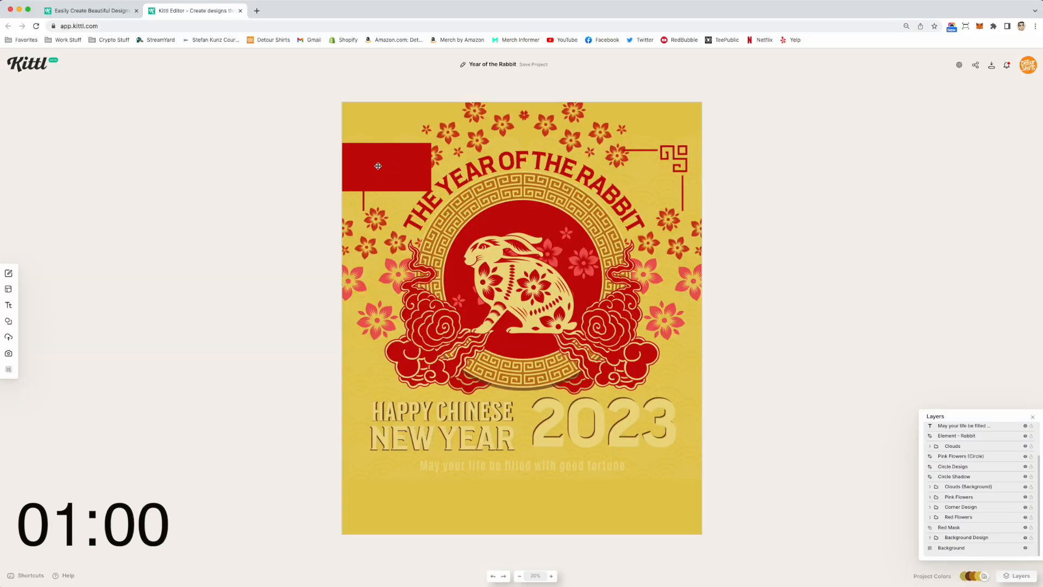
click(386, 169)
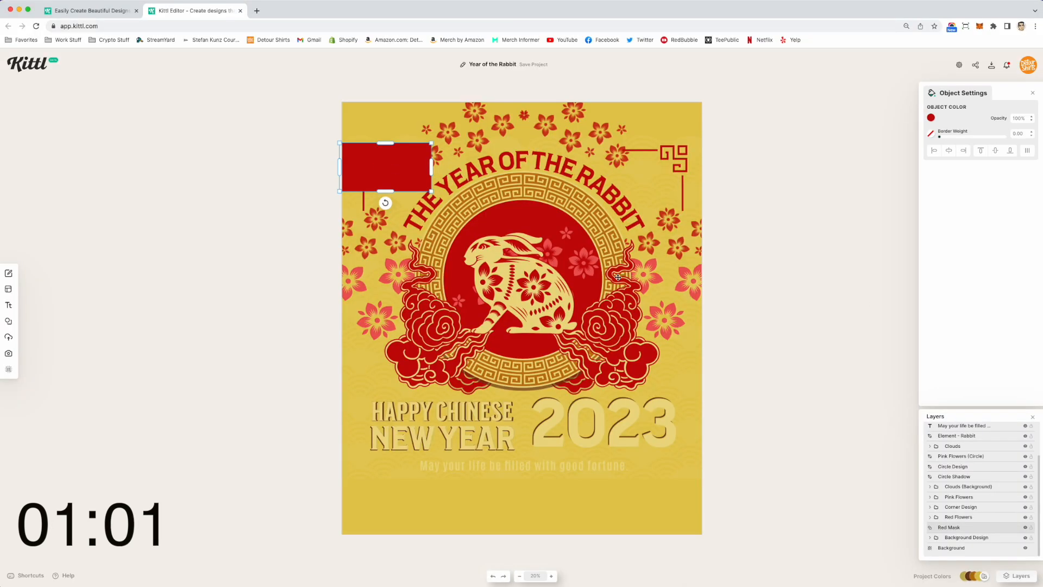
key(Delete)
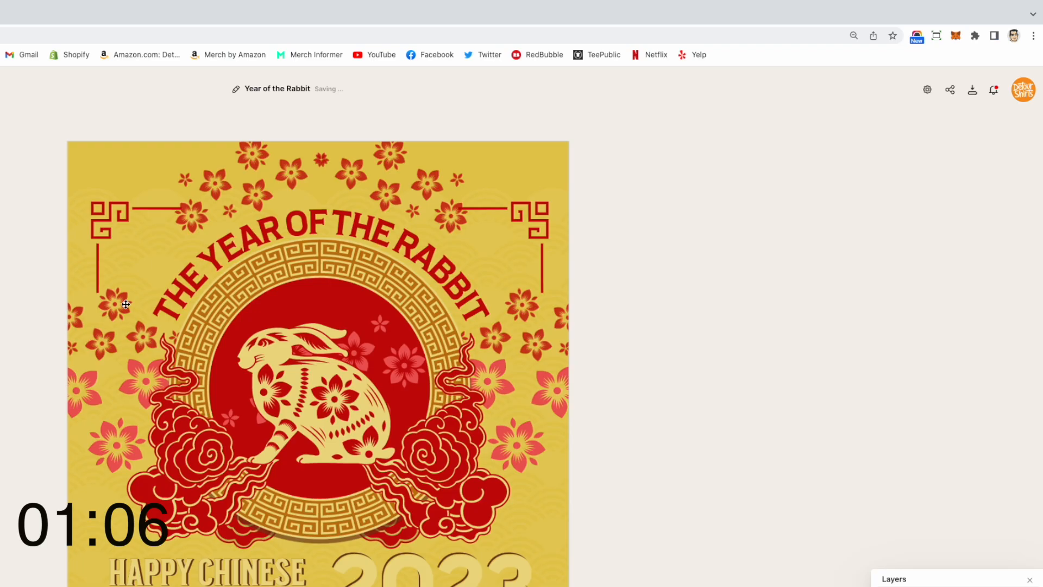
Step: Delete the red flowers around the title and the pink flowers on both sides of the circle
click(384, 219)
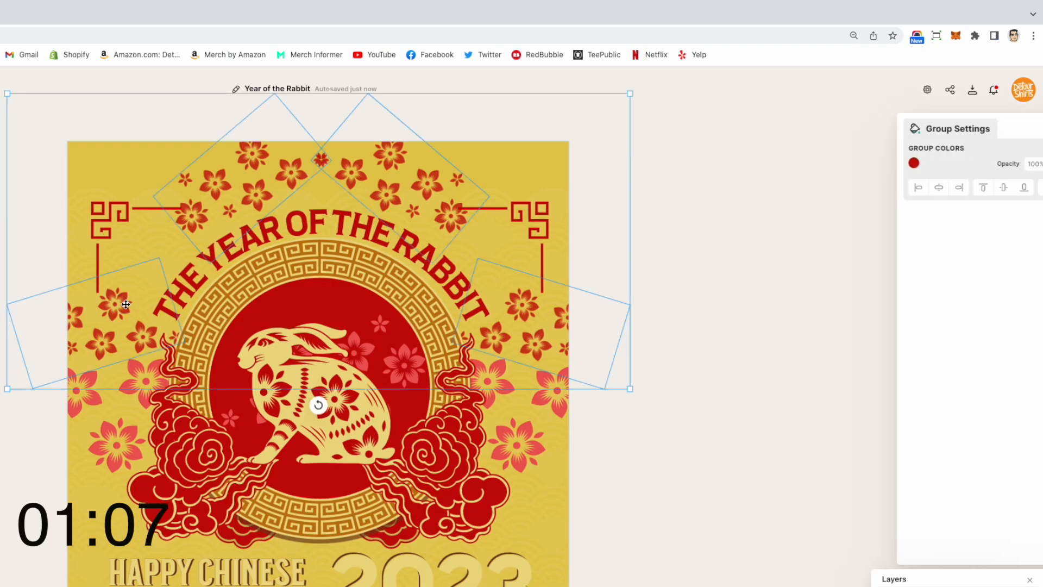
key(Delete)
click(125, 228)
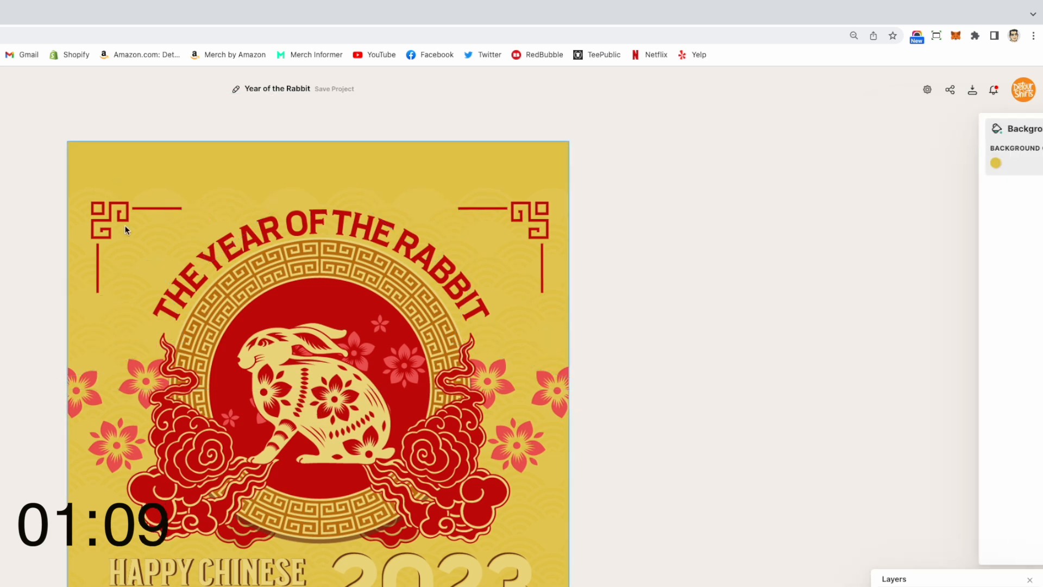
click(557, 402)
key(Delete)
Step: Set the artboard's background colour to white
click(544, 372)
click(492, 580)
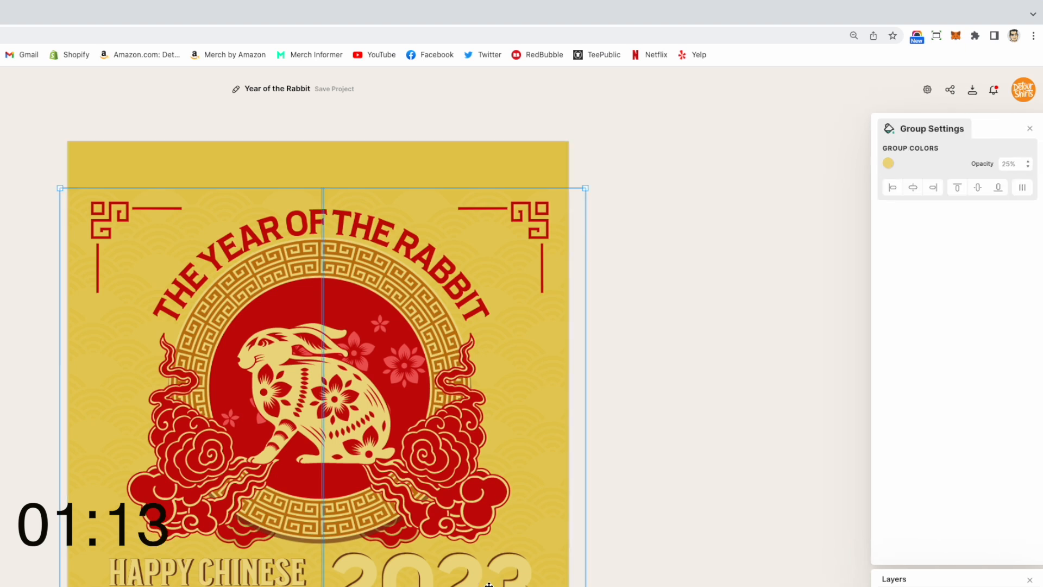
click(146, 137)
click(887, 163)
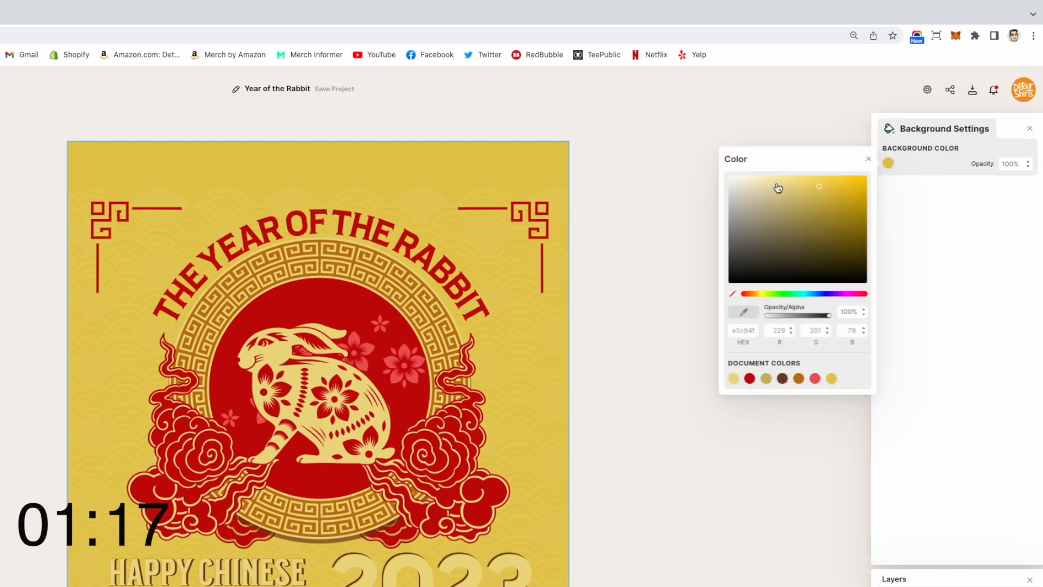
click(749, 189)
click(72, 117)
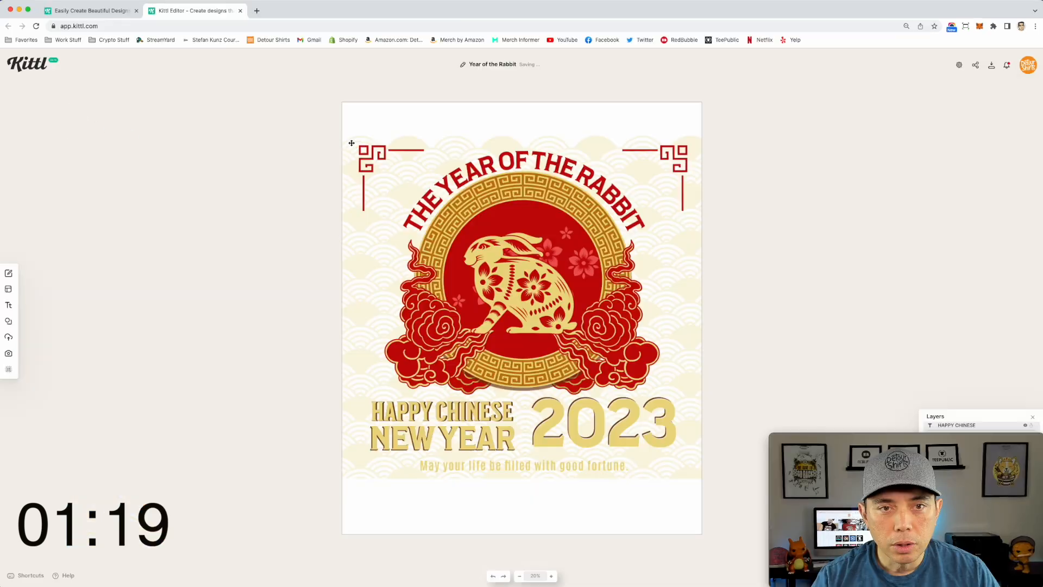
Step: Delete the background wave pattern and the texts "HAPPY CHINESE", "NEW YEAR" and "May your life be filled with good fortune."
click(78, 202)
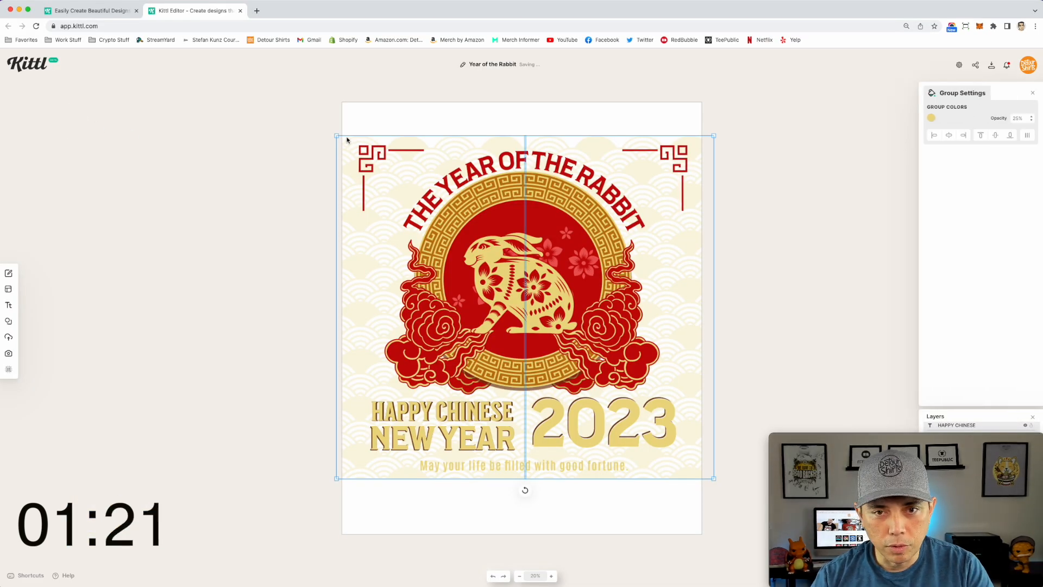
key(super+z)
click(440, 421)
key(BackSpace)
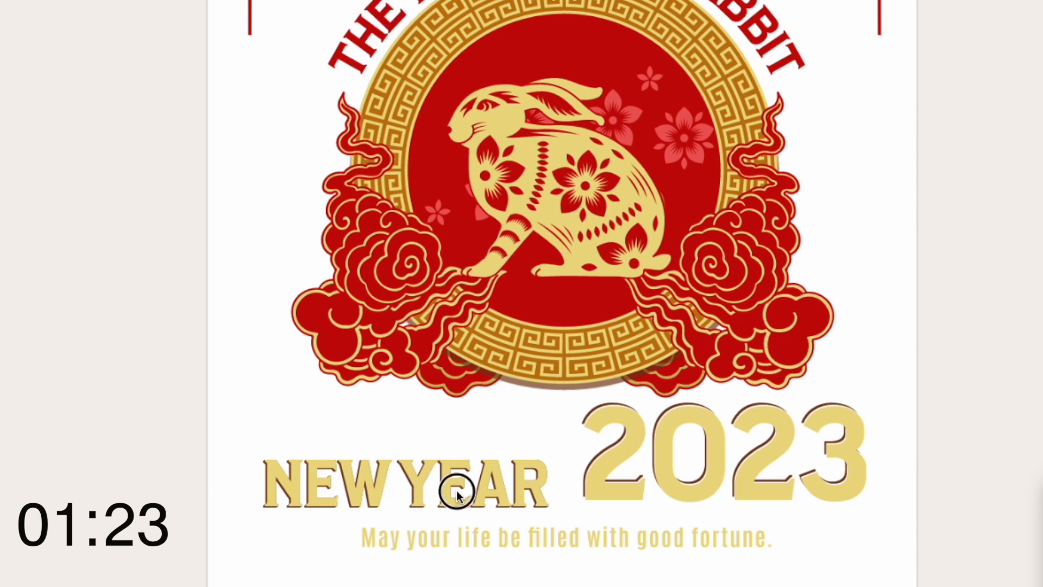
click(583, 542)
key(BackSpace)
click(456, 492)
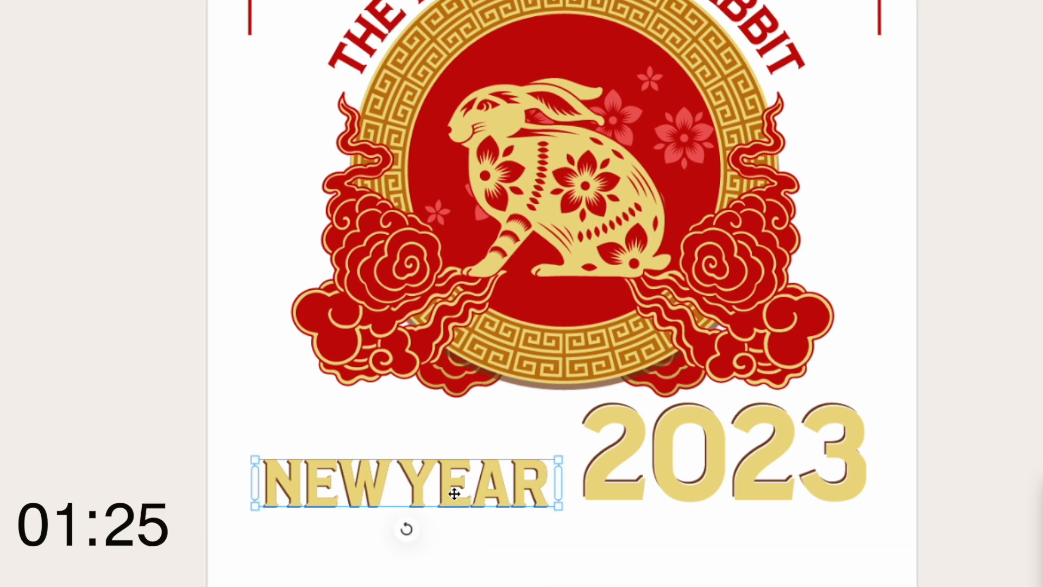
key(BackSpace)
Step: Ungroup the two red corner ornaments and move each one inward, closer to the arched title
click(646, 160)
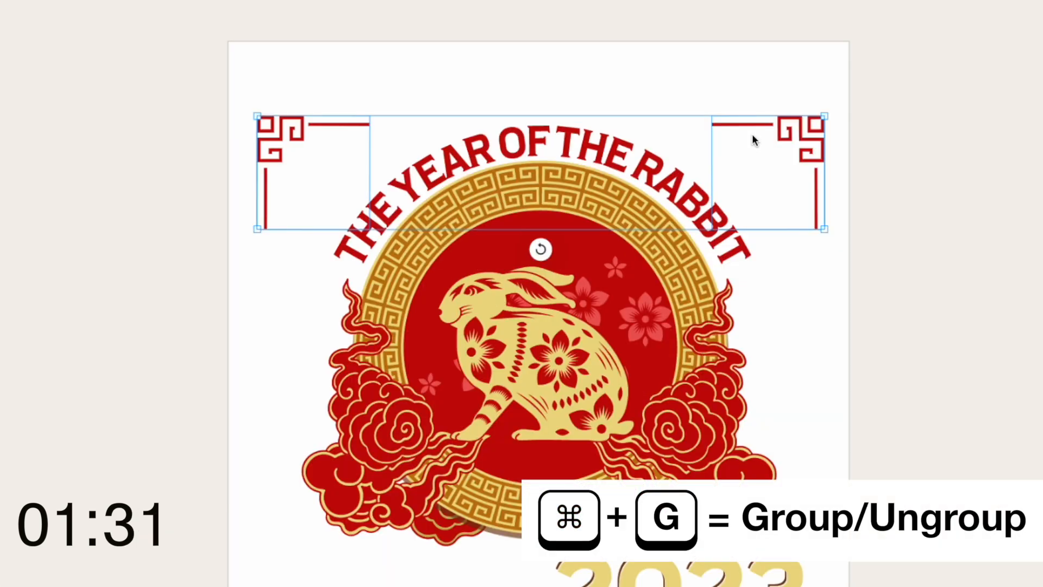
key(super+g)
drag(808, 132, 755, 132)
drag(279, 117, 346, 129)
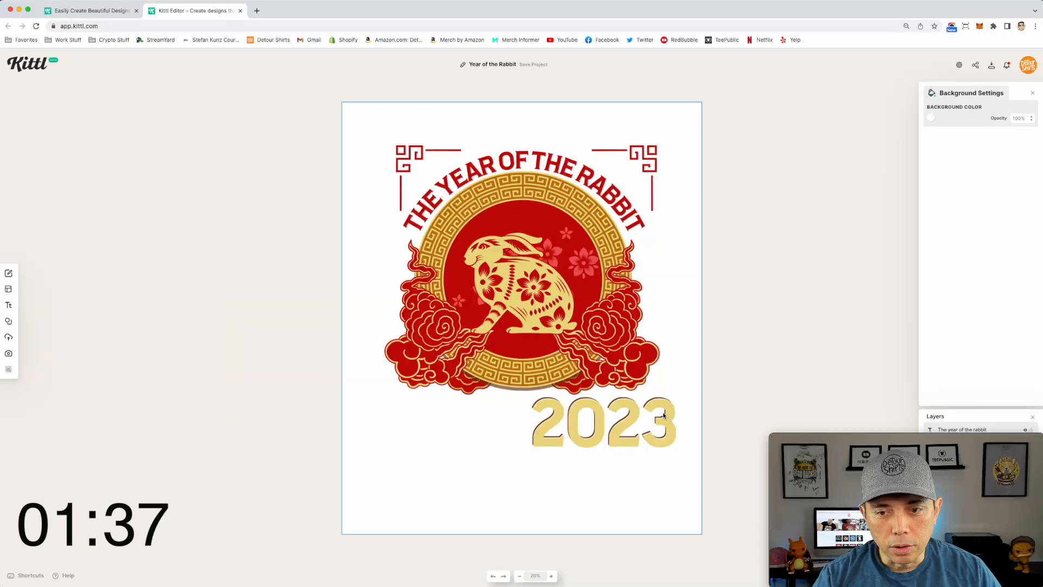
Step: Move the 2023 text to the centre below the rabbit emblem and remove its shading effect
click(798, 581)
drag(668, 415, 583, 431)
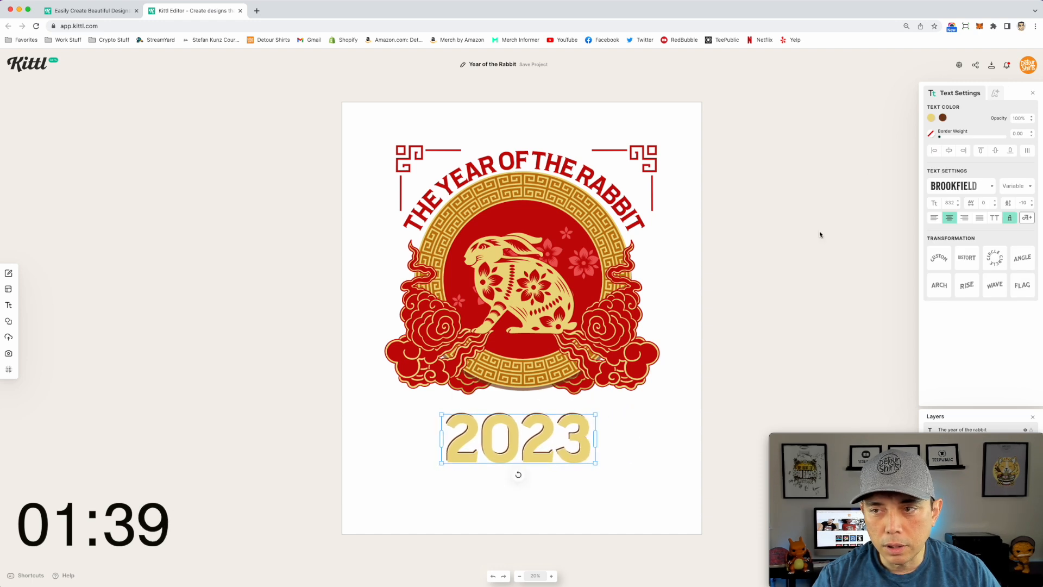
click(995, 94)
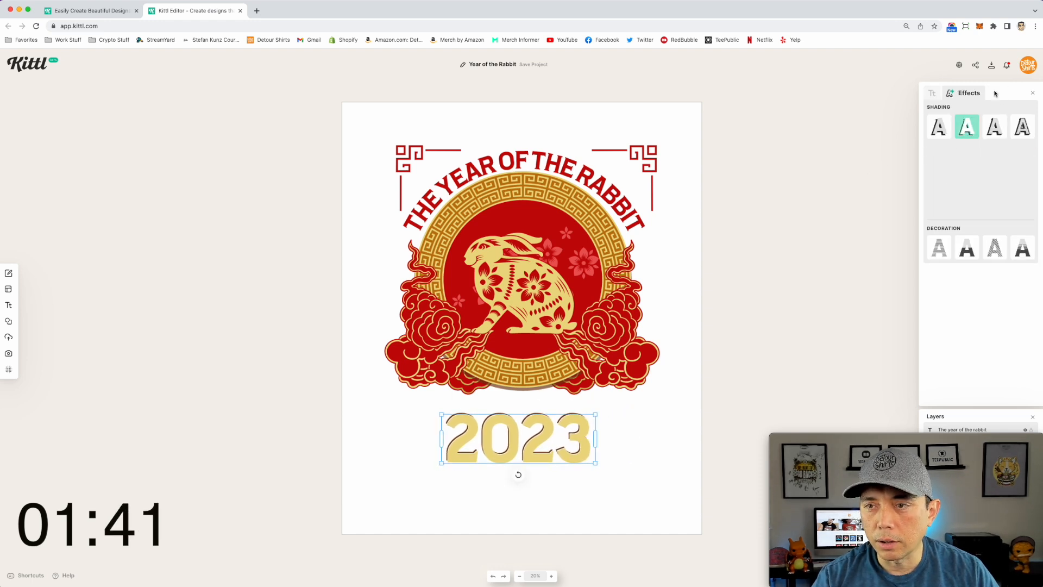
click(977, 134)
click(966, 172)
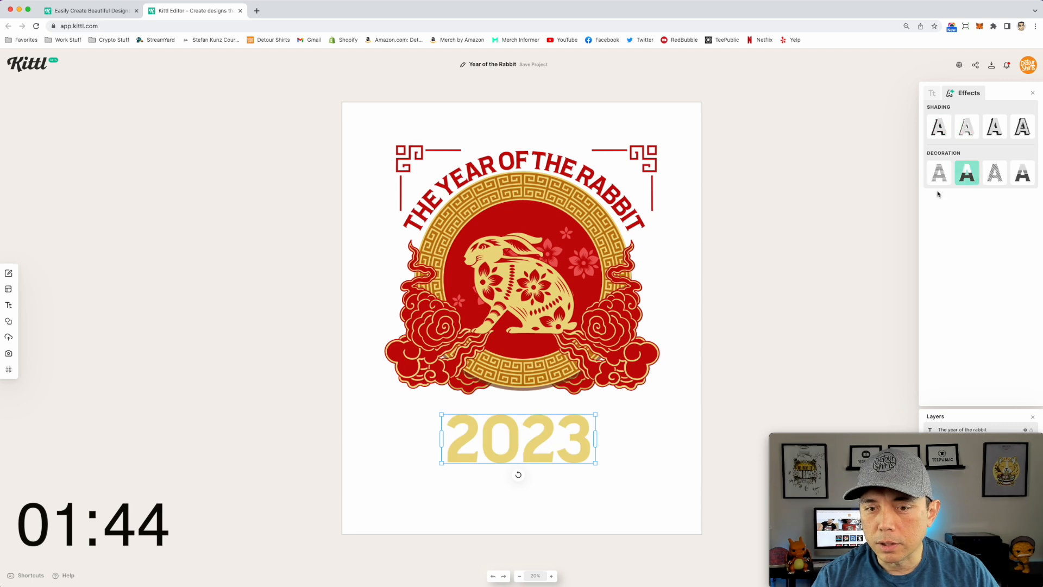
Step: Change the 2023 text's fill to the red from the document colours
click(935, 96)
click(932, 119)
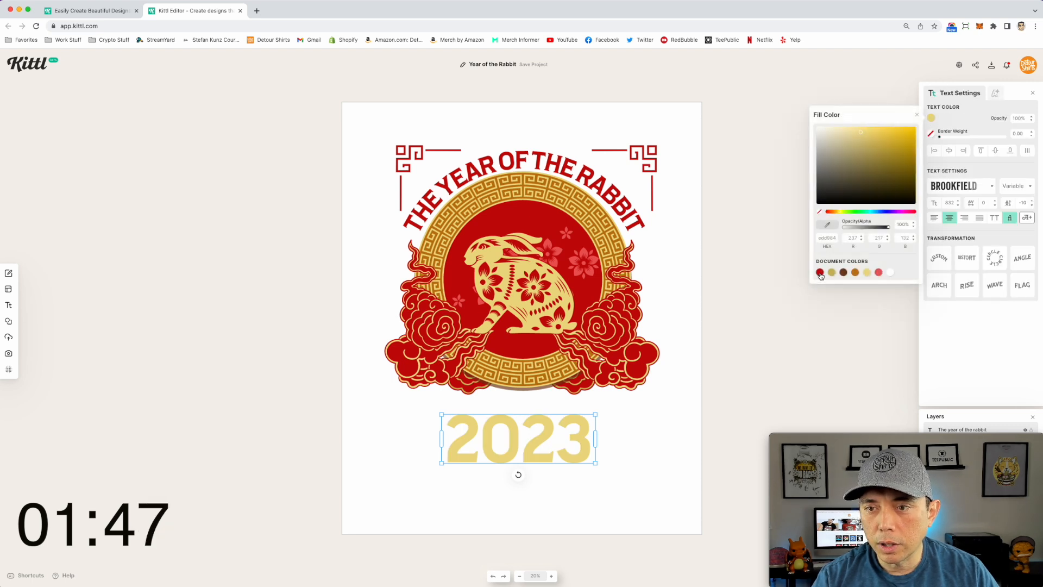
click(820, 273)
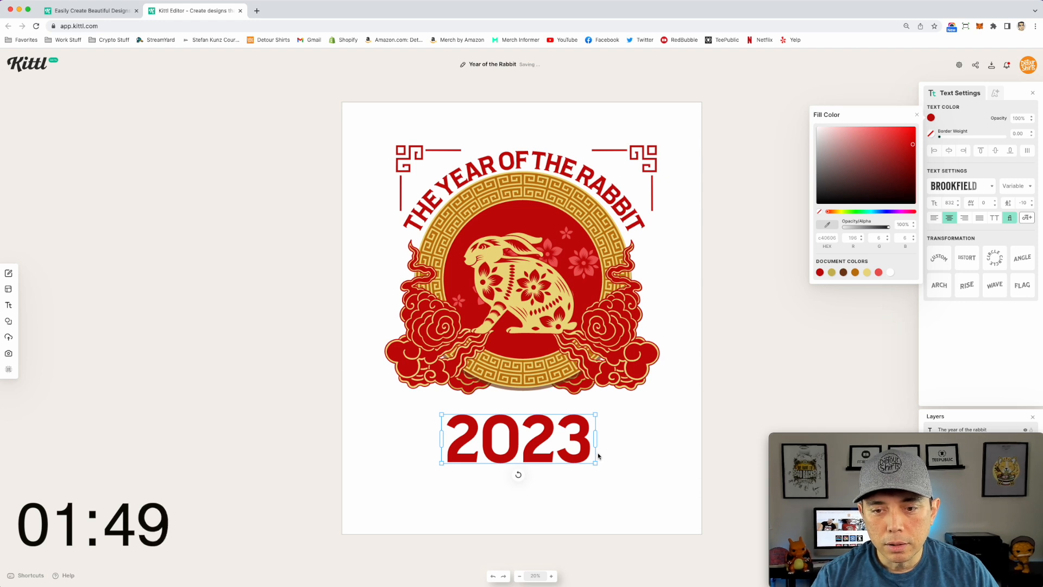
Step: Enlarge the 2023 text to about the width of the emblem and centre it directly beneath the clouds
drag(596, 463, 690, 497)
drag(664, 453, 620, 437)
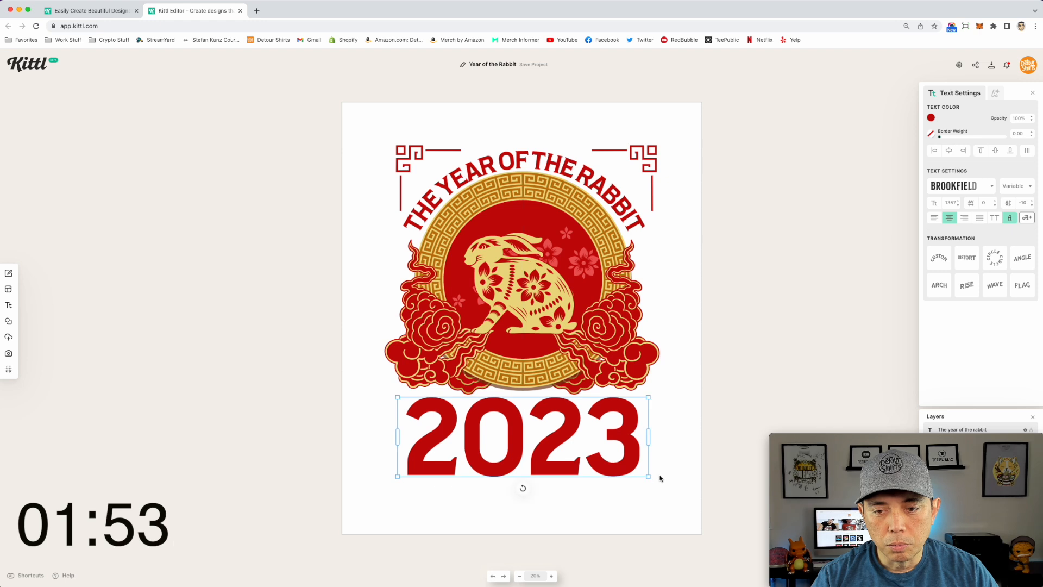
drag(650, 476, 665, 483)
drag(633, 436, 637, 433)
click(775, 228)
Step: Select all of the artwork, scale it up to nearly fill the artboard, and recentre it
drag(317, 108, 681, 519)
drag(660, 483, 691, 509)
drag(641, 390, 629, 374)
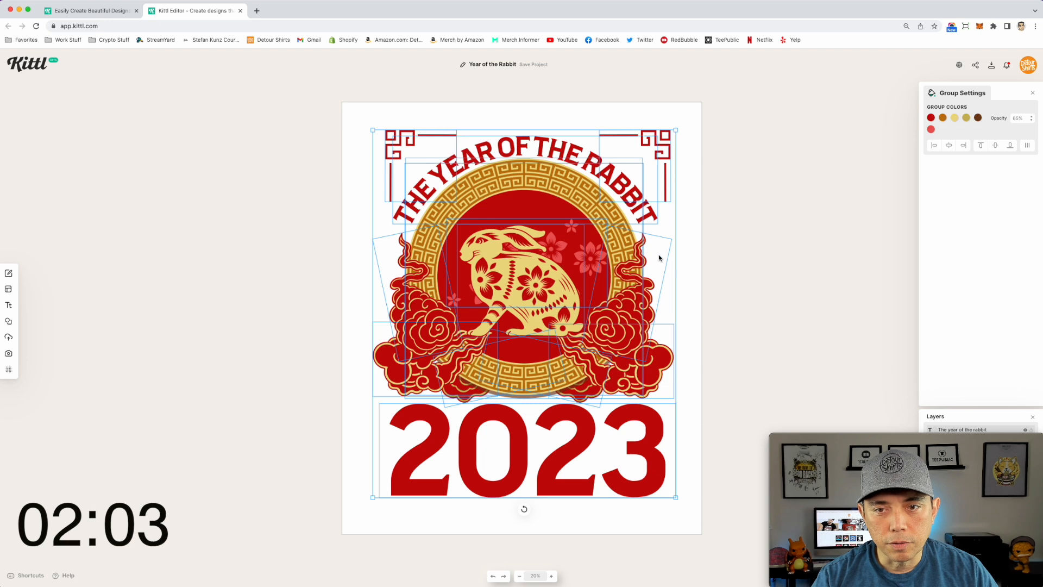
drag(621, 247, 626, 248)
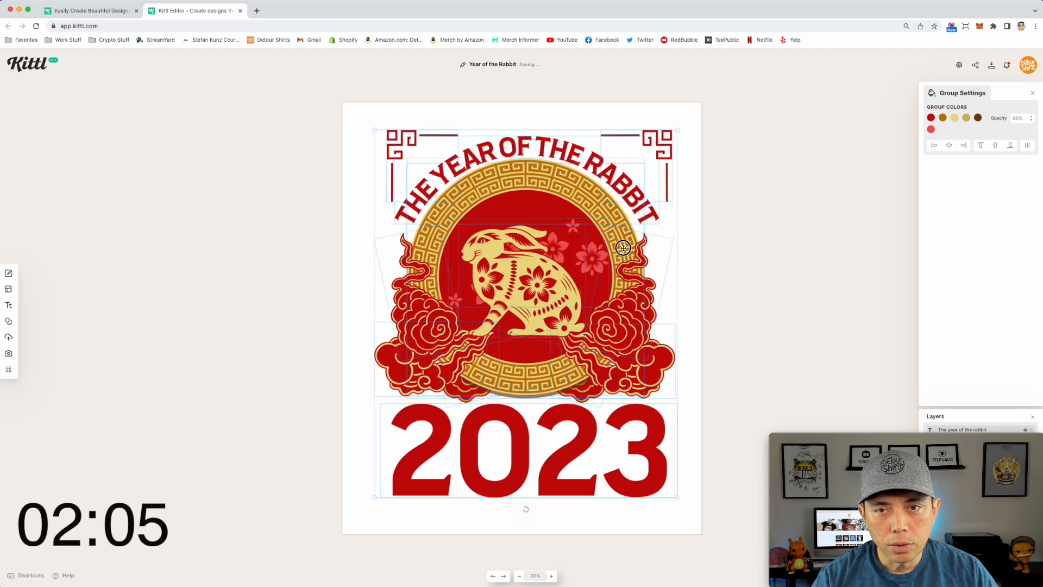
click(766, 203)
drag(356, 119, 709, 537)
drag(645, 394, 616, 376)
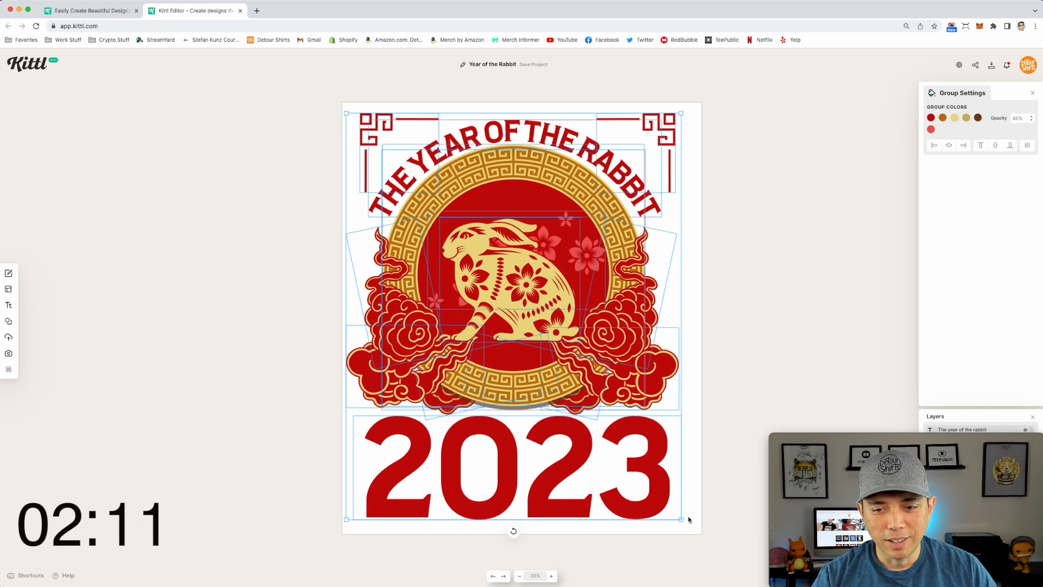
drag(683, 520, 693, 532)
drag(542, 297, 544, 301)
click(760, 250)
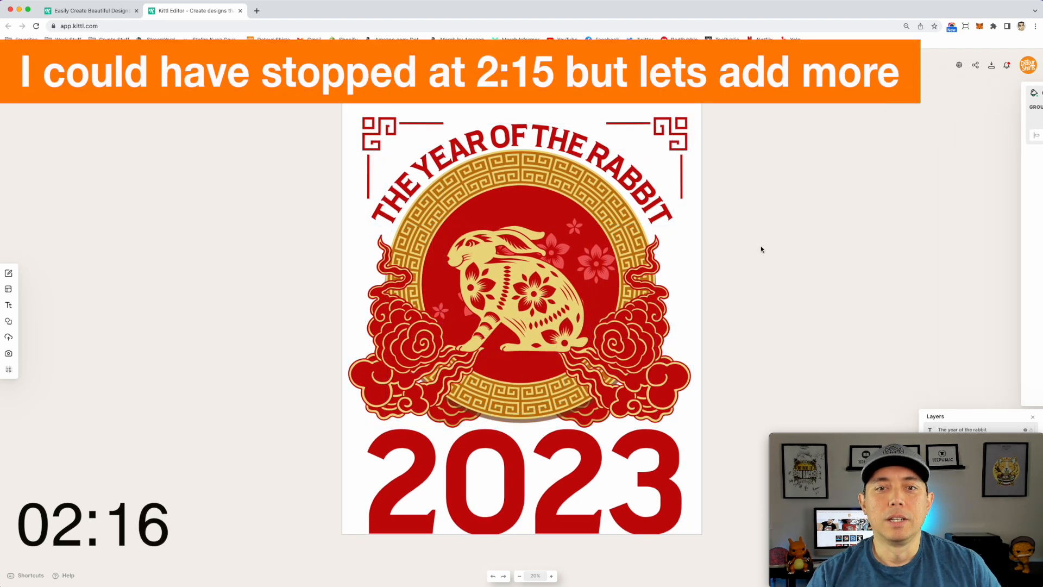
Step: Search the elements library for "chinese flowers"
click(601, 266)
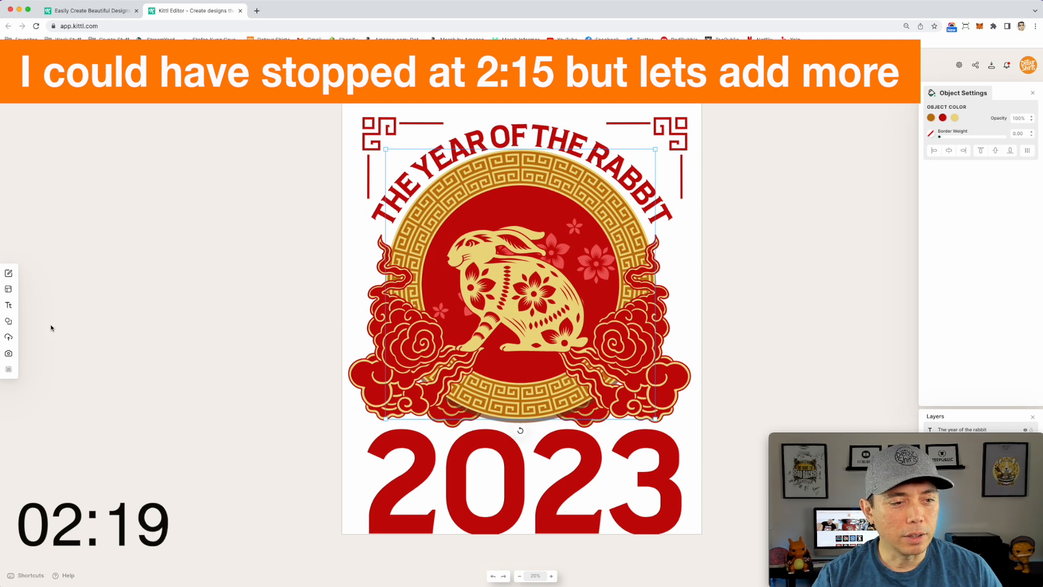
click(8, 322)
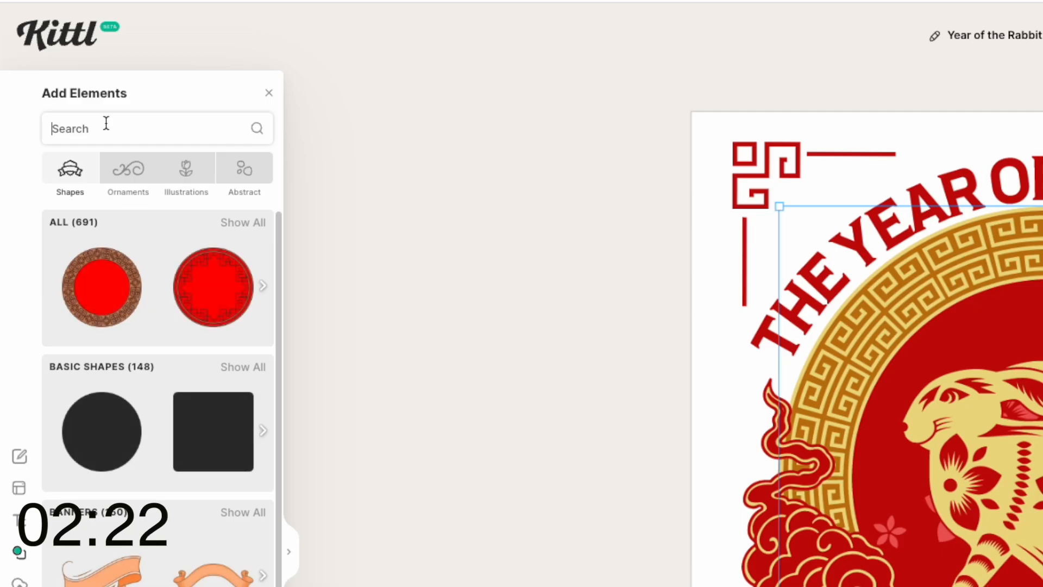
text(che)
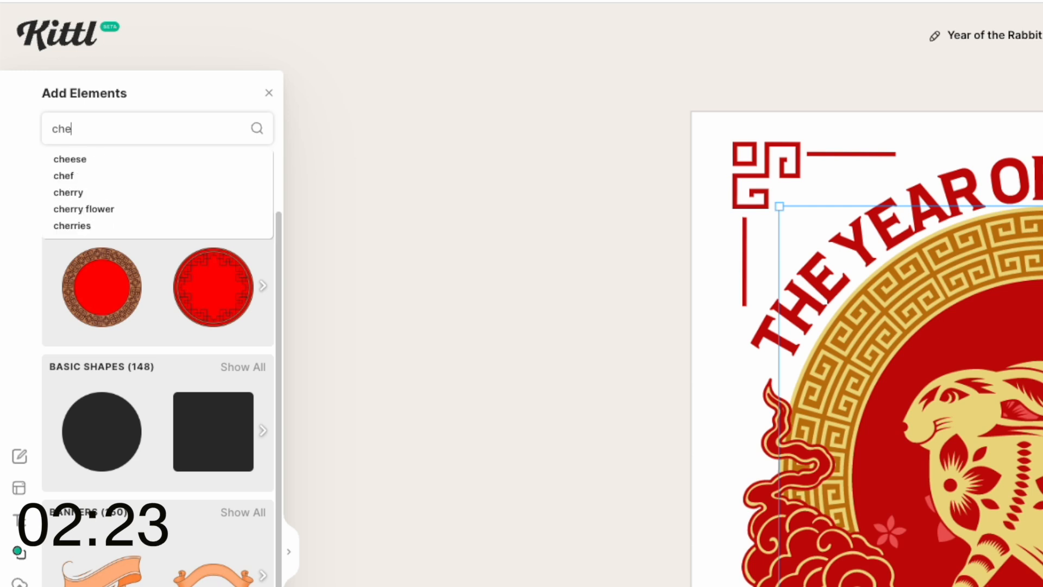
key(BackSpace)
text(in)
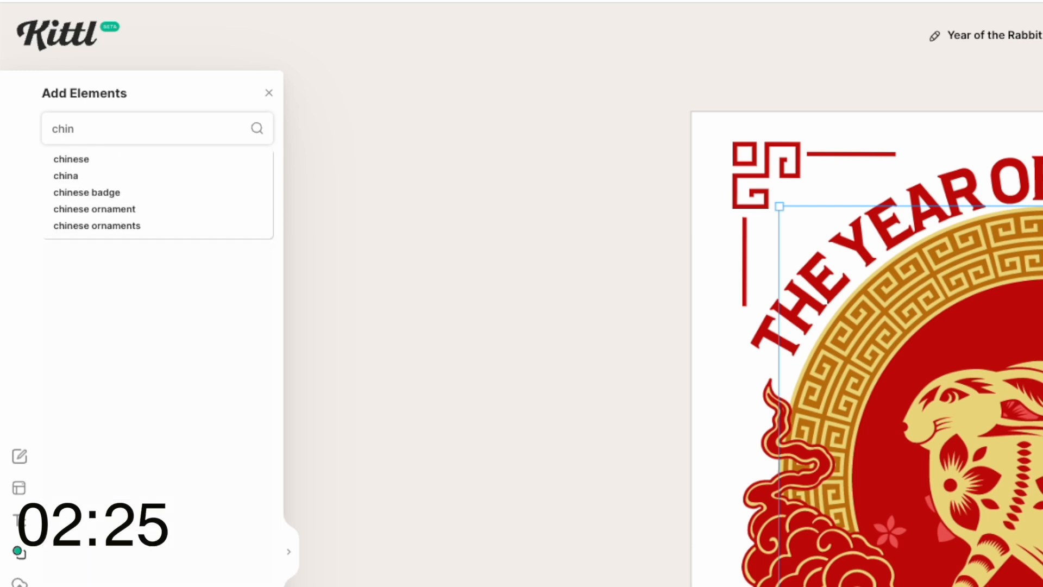
text(ese flower)
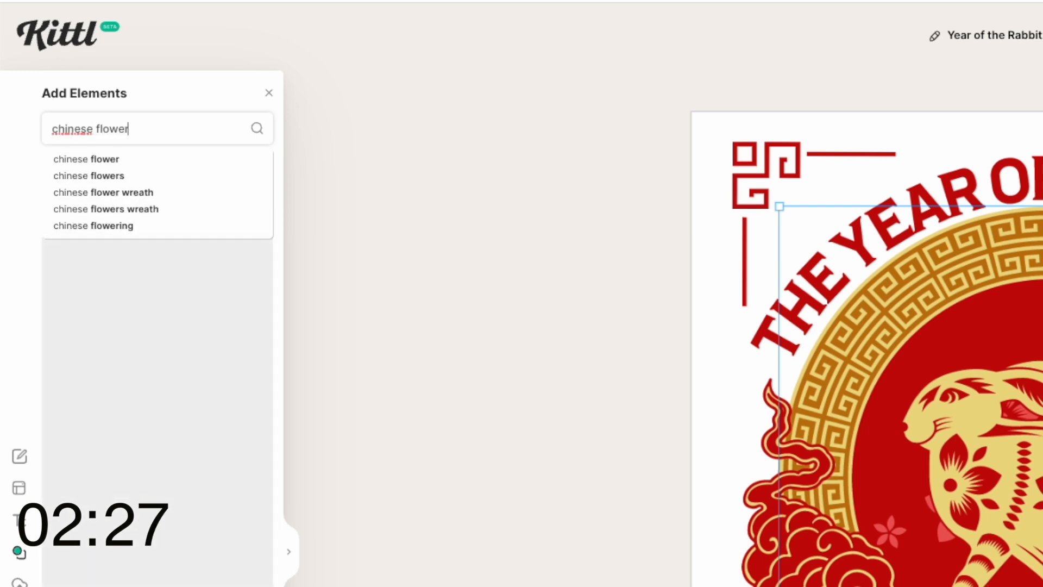
text(s)
key(Return)
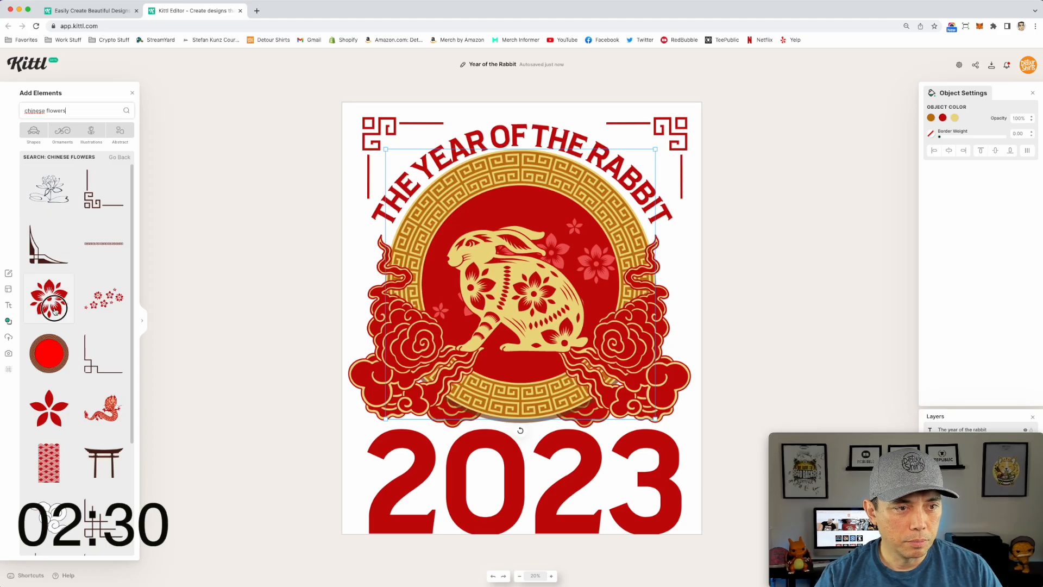
Step: Add the red five-petal blossom illustration to the artboard, shrink it, and place it above the rabbit's ears inside the emblem
click(101, 505)
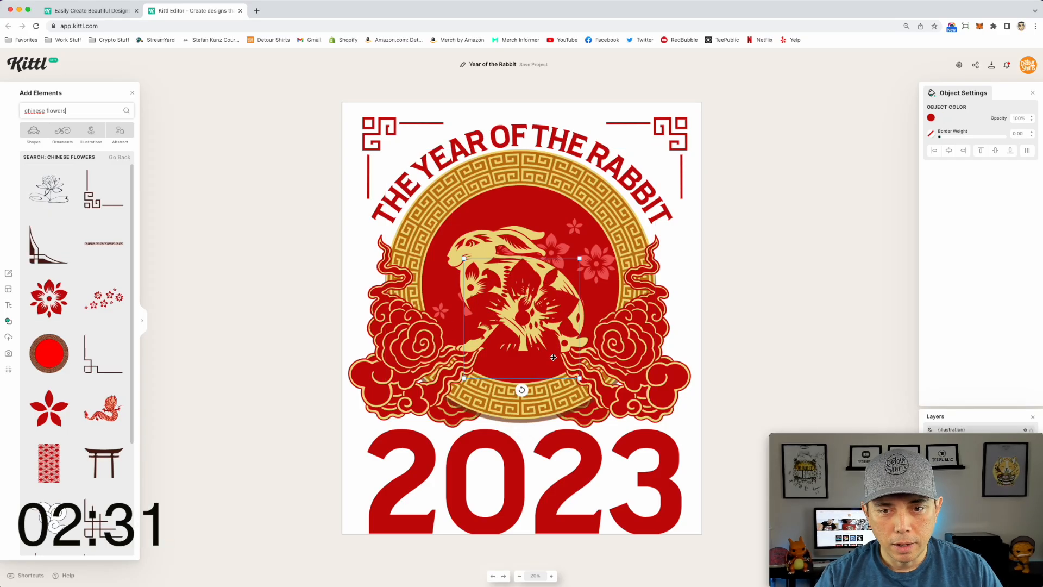
drag(580, 378, 532, 328)
drag(517, 281, 533, 200)
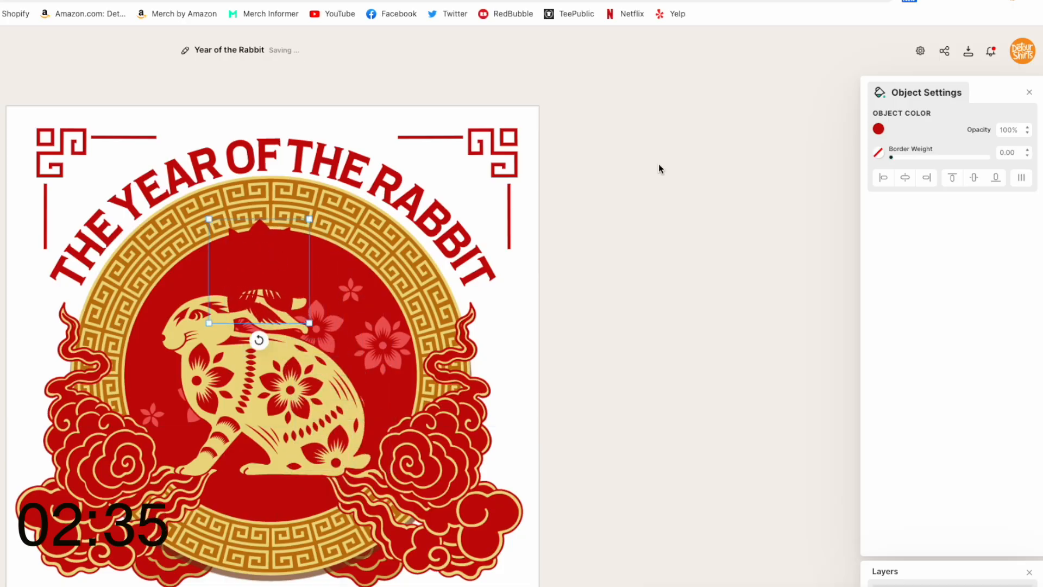
Step: Recolour the new blossom with the coral red from the document colours and shrink it to match the existing flowers
click(879, 129)
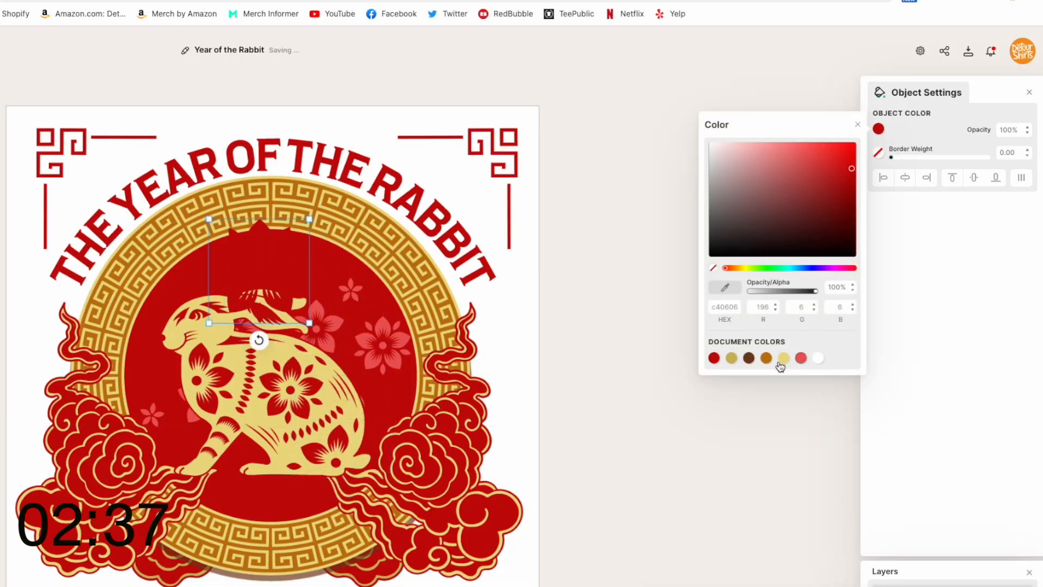
click(731, 358)
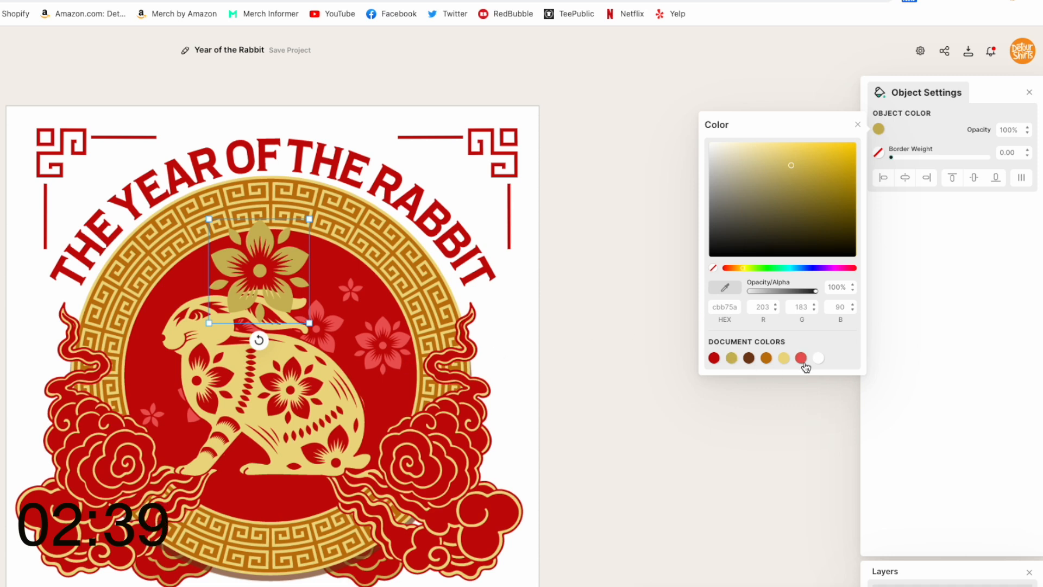
click(802, 358)
drag(312, 324, 300, 267)
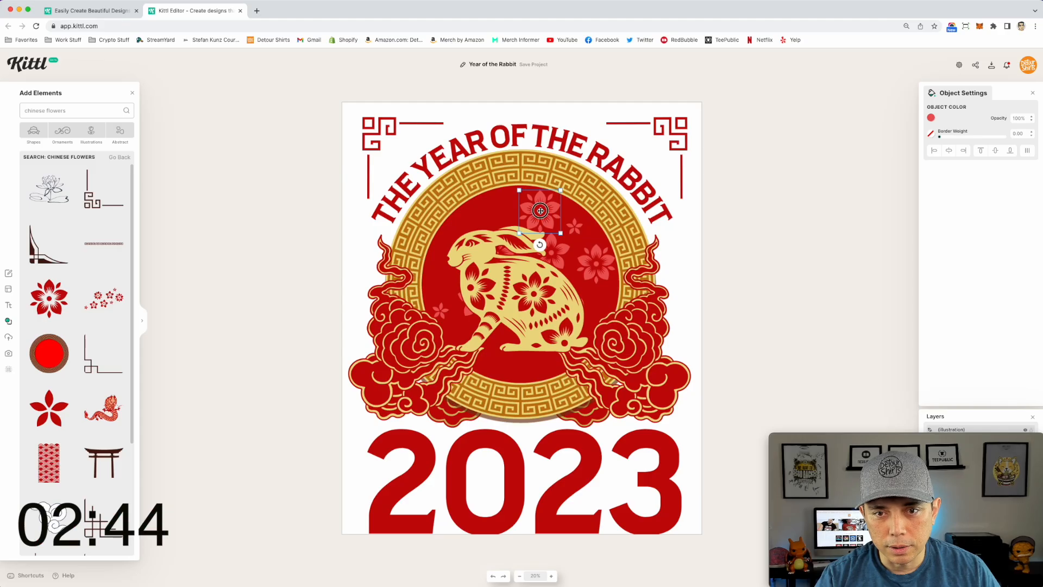
Step: Duplicate the coral blossom around the rabbit: above its head, beneath its body, in front of its face and behind its back
drag(539, 210, 492, 208)
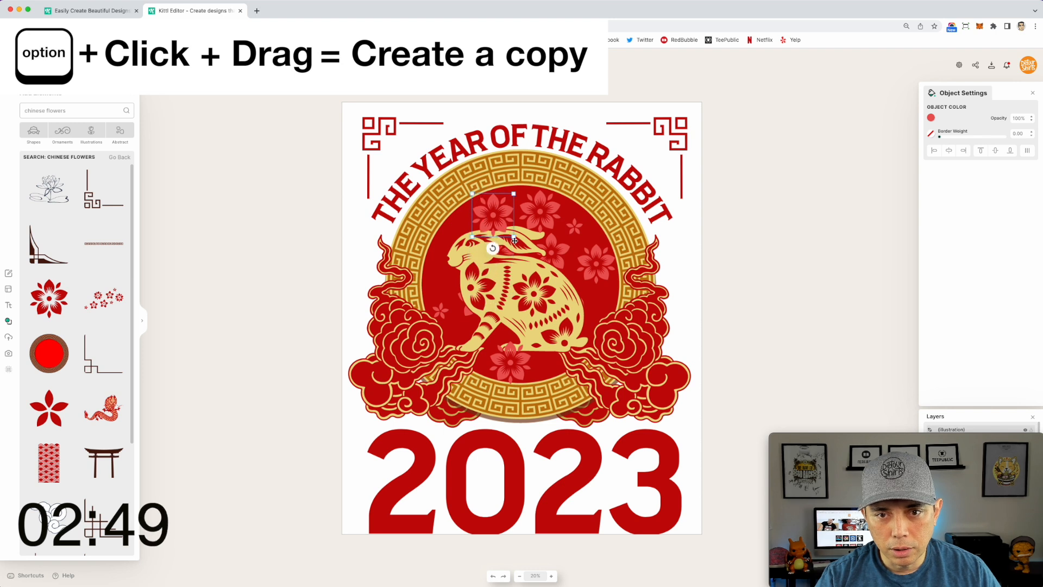
drag(493, 248, 569, 298)
key(super+z)
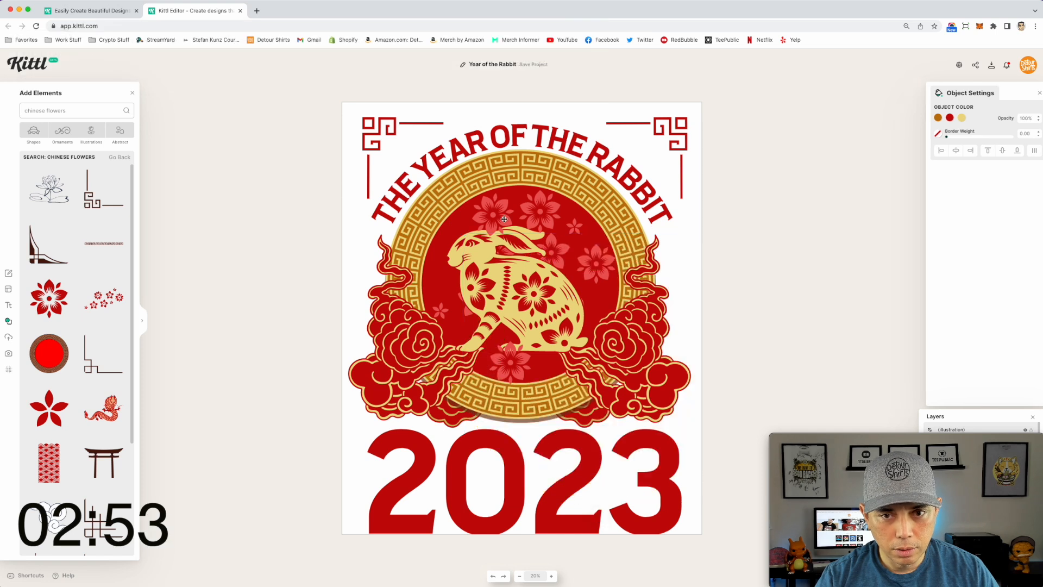
click(498, 211)
drag(497, 208, 446, 259)
Step: Bring the rabbit to the front so it sits over the duplicated flowers
click(502, 246)
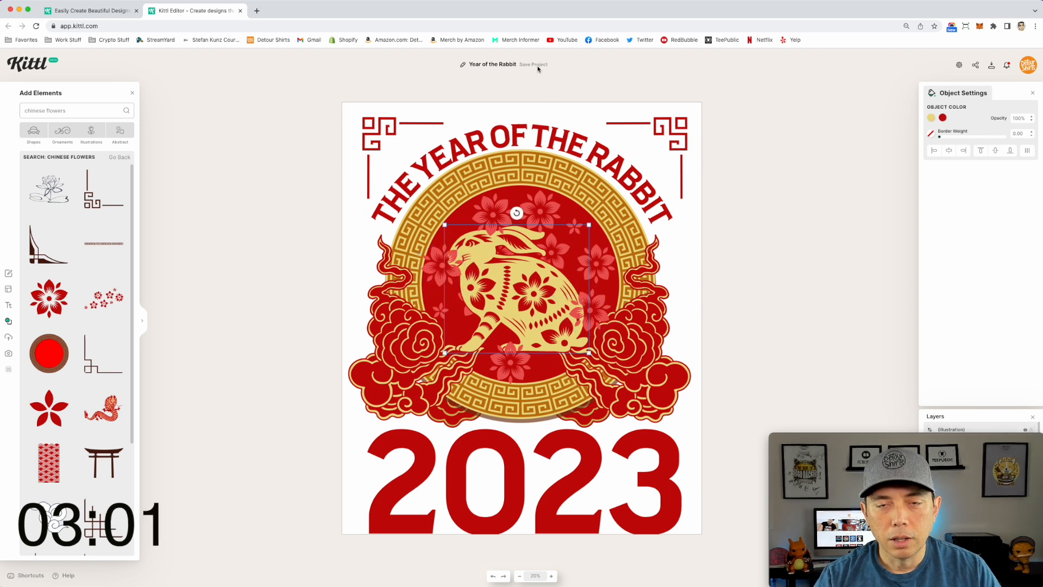
right_click(517, 270)
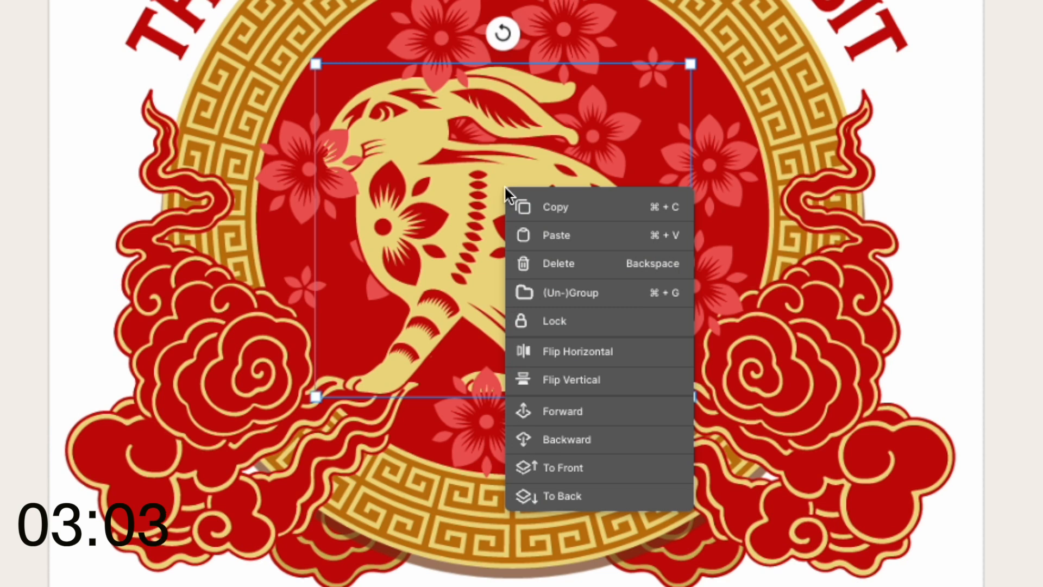
click(601, 461)
click(767, 255)
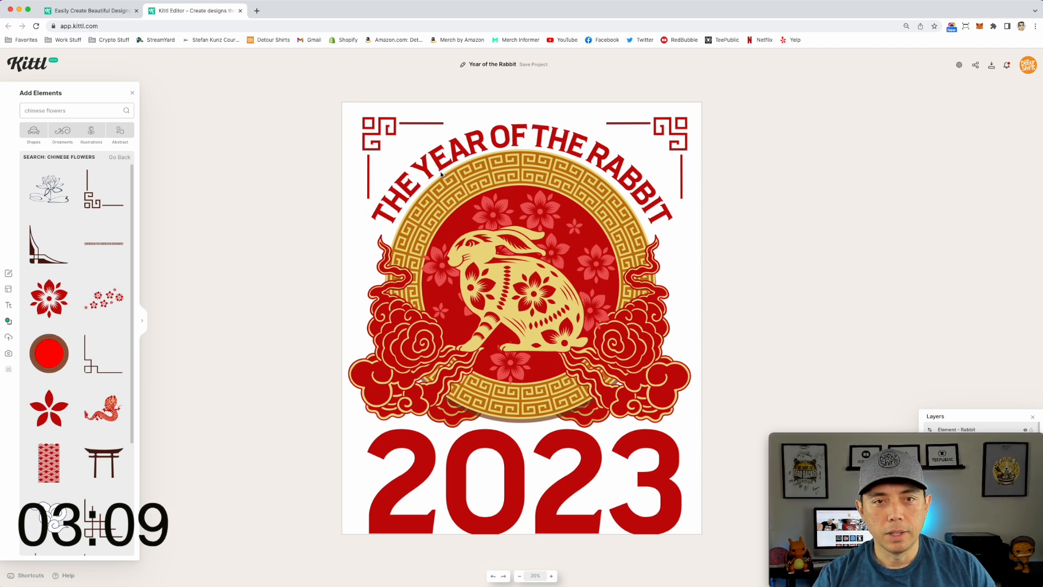
Step: Shrink the 2023 text slightly so it clears the artboard's lower edge and recentre it beneath the emblem
click(638, 517)
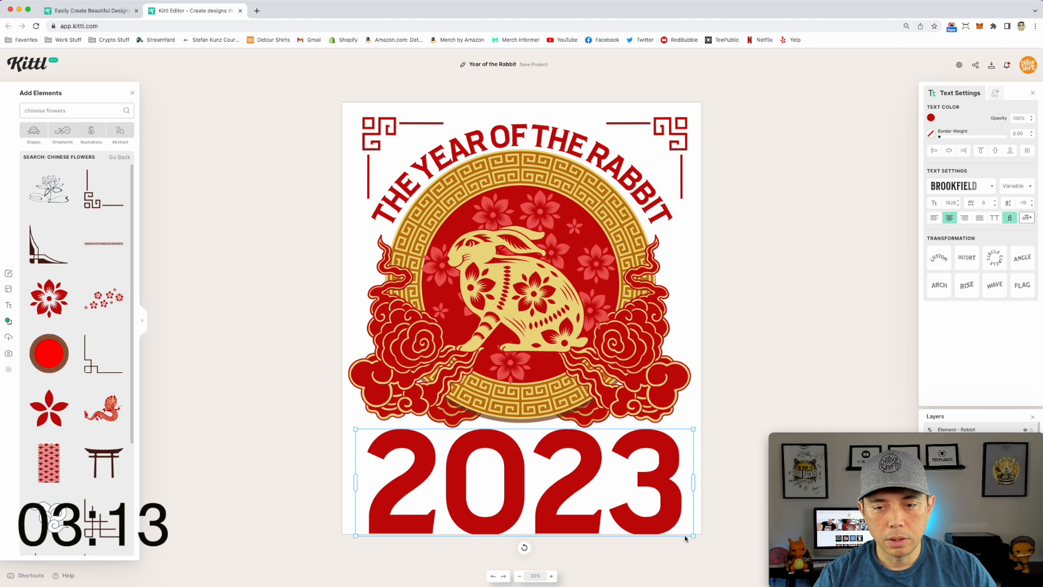
drag(692, 535, 669, 526)
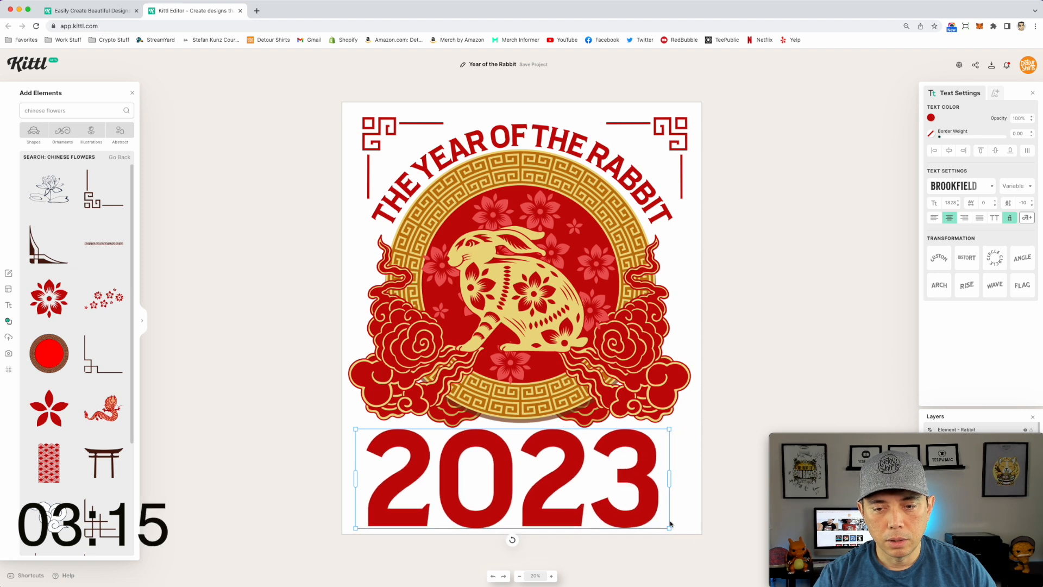
click(637, 485)
click(639, 485)
drag(650, 463, 661, 462)
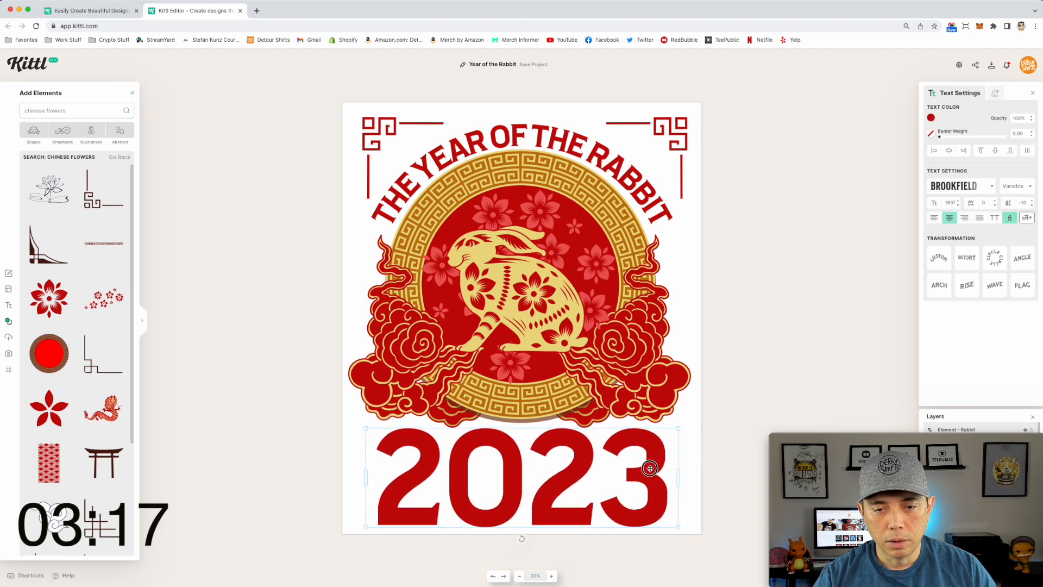
drag(651, 454, 654, 453)
click(733, 462)
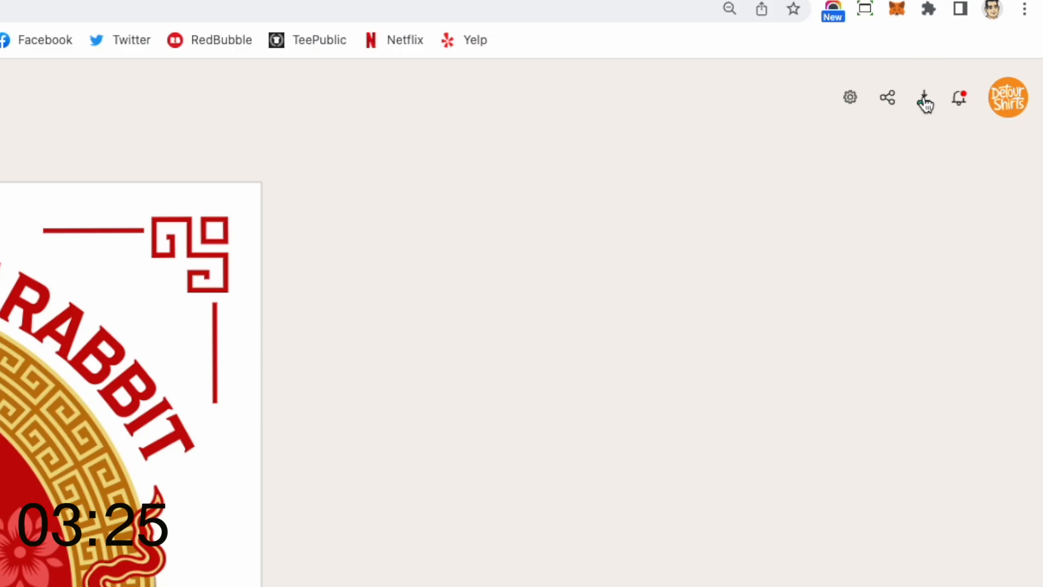
Step: Export the design as a 4500 × 5400 px PNG with the background removed
click(924, 101)
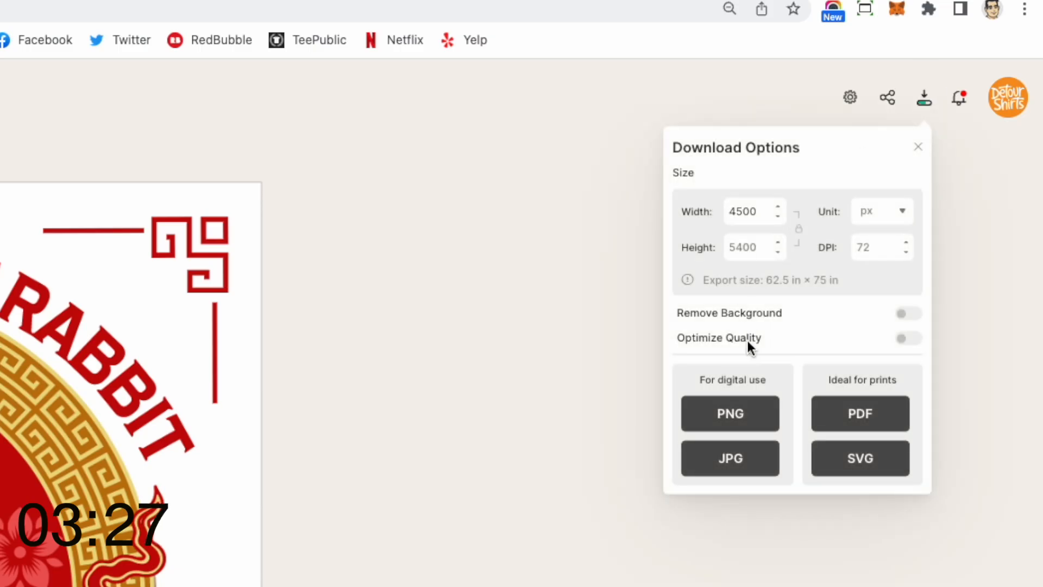
click(910, 314)
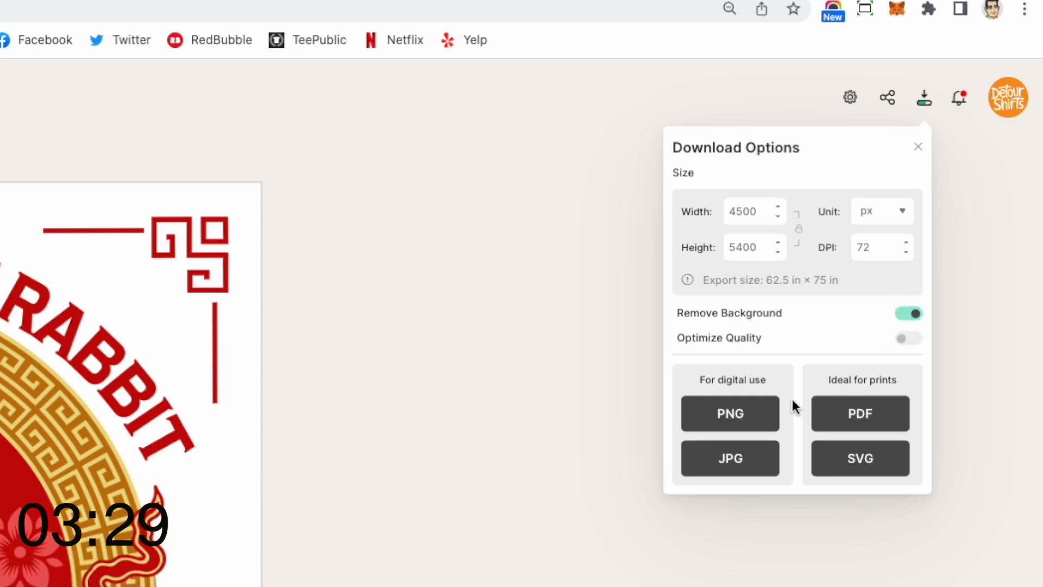
click(742, 417)
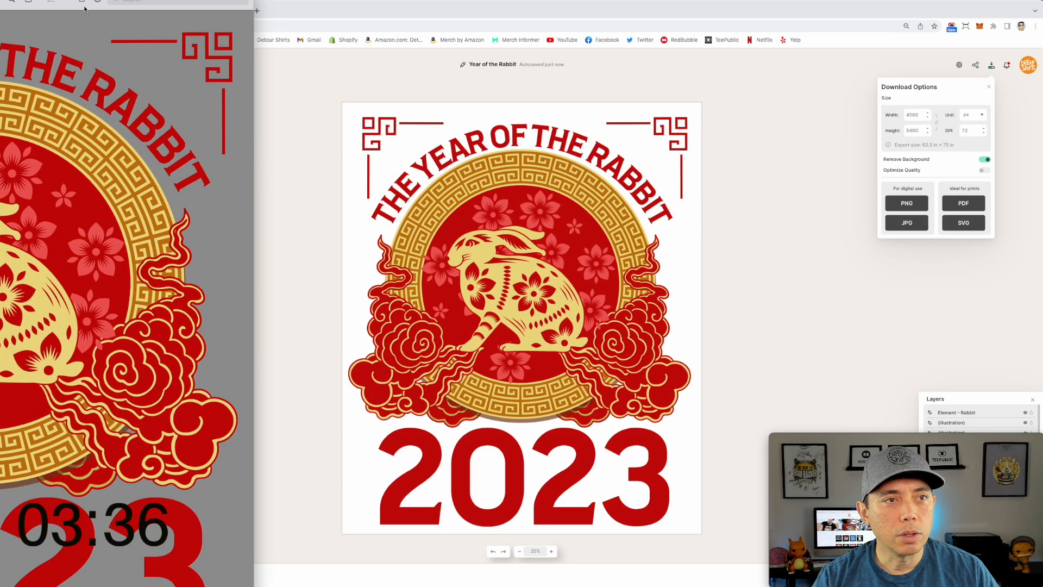
Step: Inspect the exported Year of the Rabbit.png in its preview window, bringing the whole design into view, and close it
double_click(84, 7)
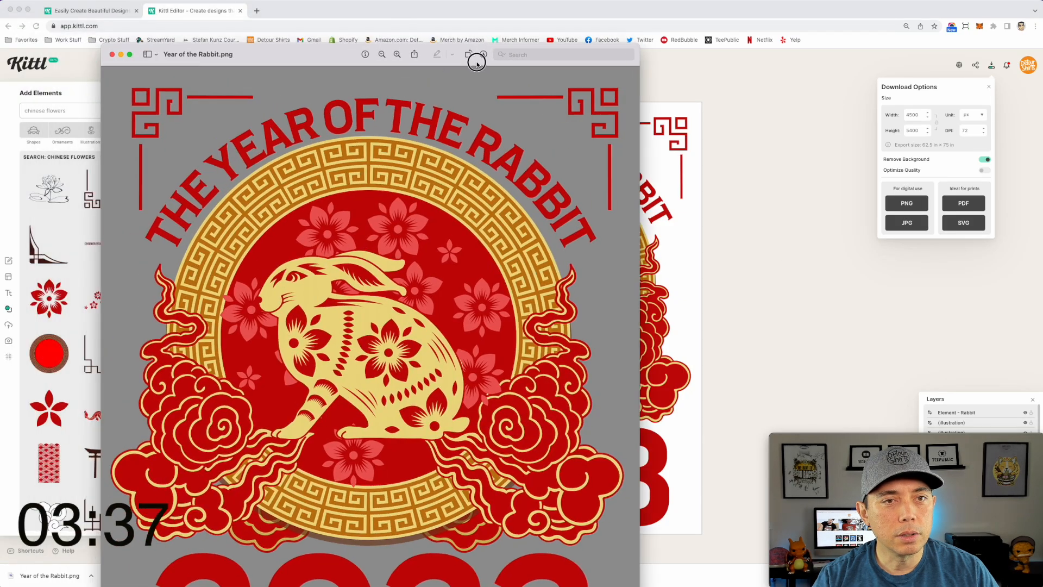
drag(238, 24, 373, 122)
drag(508, 208, 444, 128)
drag(514, 138, 448, 31)
click(606, 254)
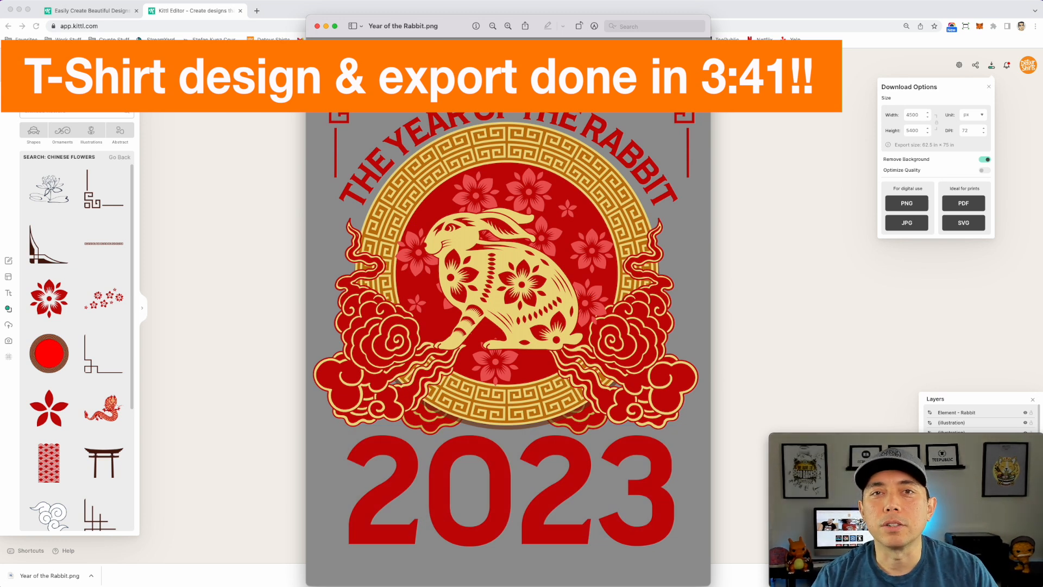
click(317, 26)
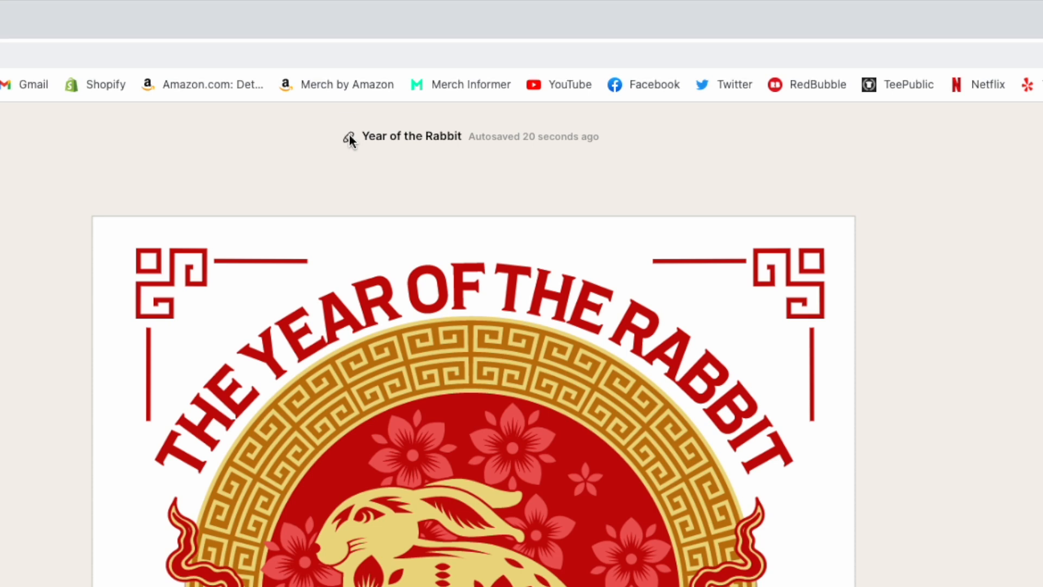
Step: Rename the project as Year of the Rabbit 2023
click(461, 132)
text(2023)
key(Return)
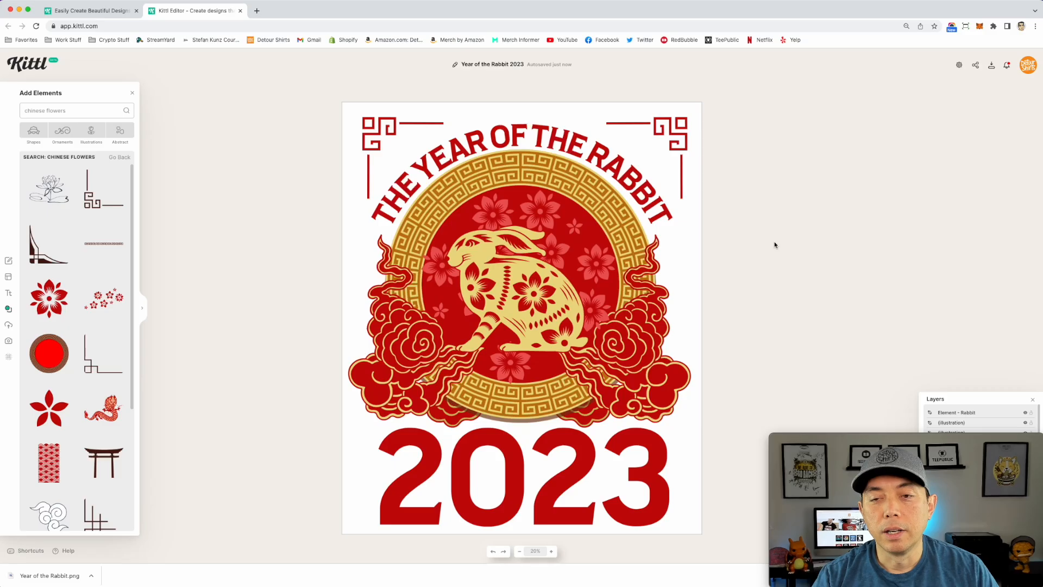
Step: Set the artboard's background colour to black
click(364, 113)
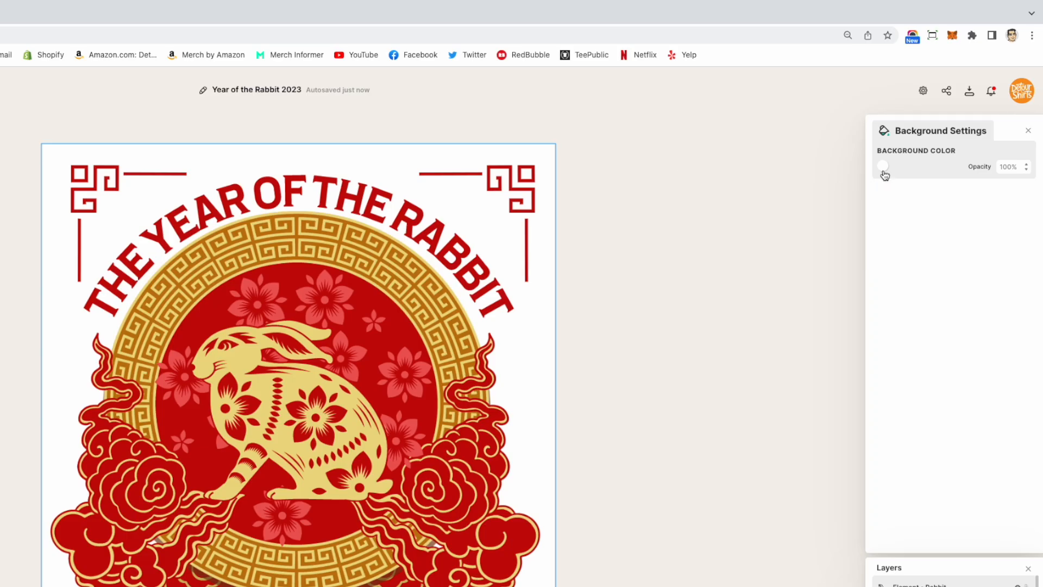
click(883, 168)
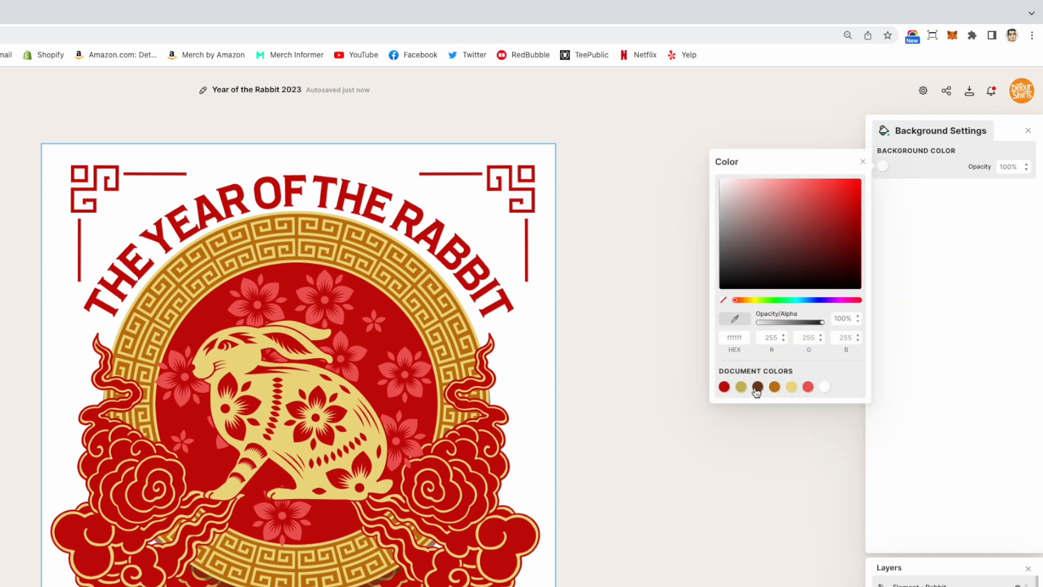
drag(753, 236, 721, 287)
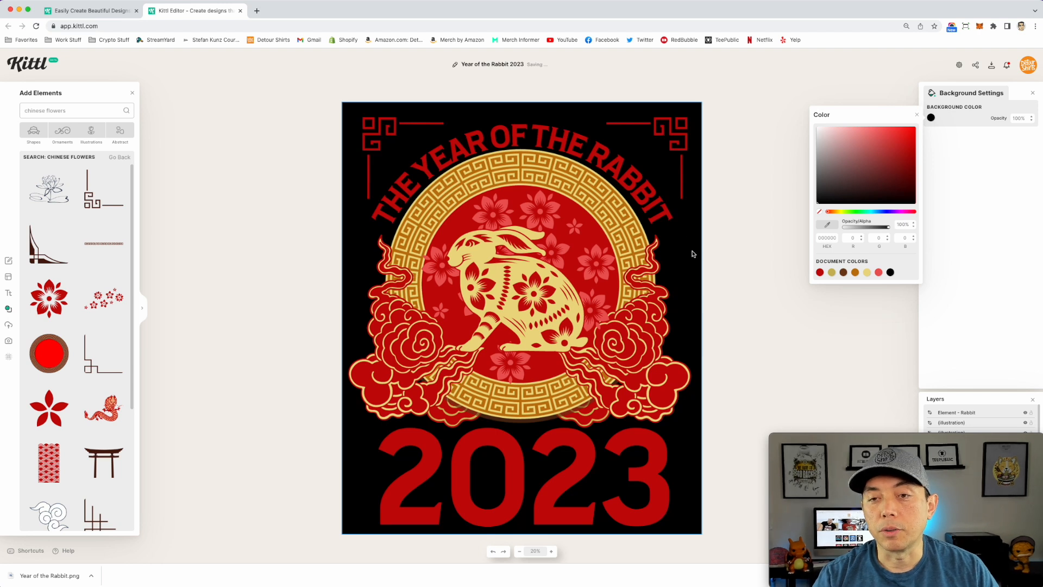
Step: Change the fill of the arched "The Year of the Rabbit" title to white
click(655, 191)
click(931, 119)
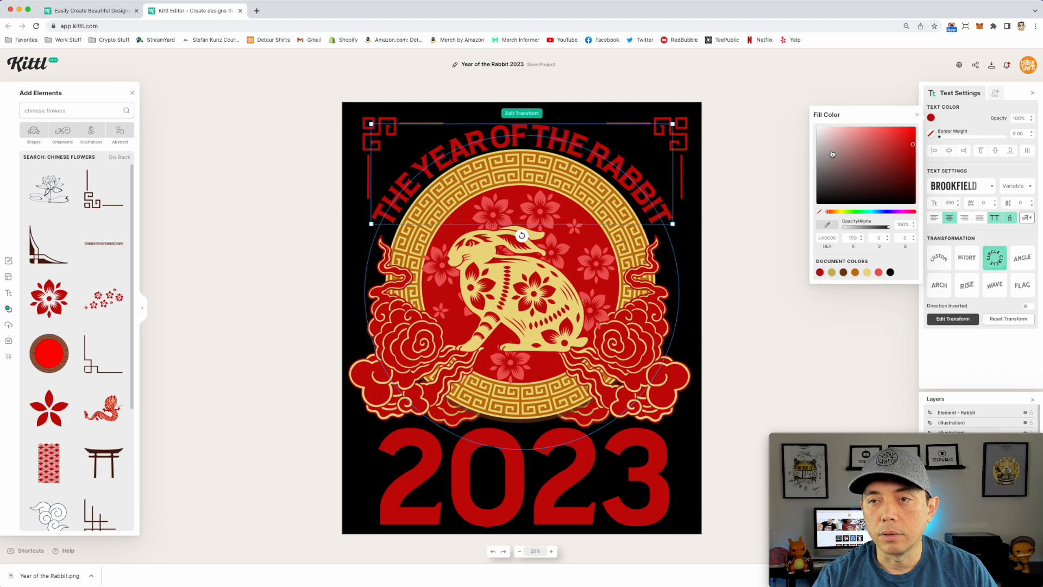
drag(831, 154, 793, 103)
Step: Try a white fill on the 2023 text and settle on the pale gold (edd984) from the document colours
click(653, 469)
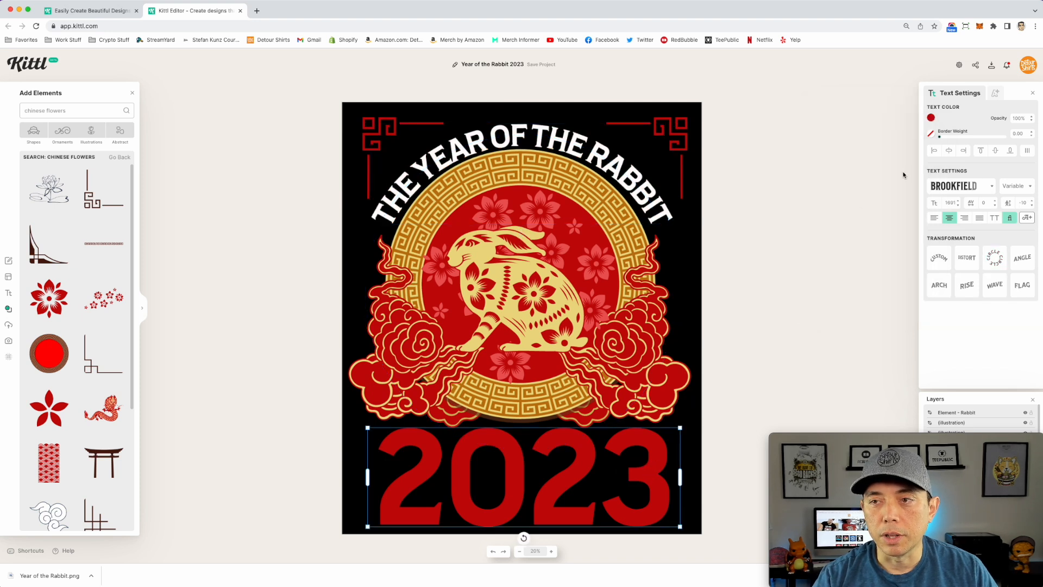
click(930, 117)
click(840, 155)
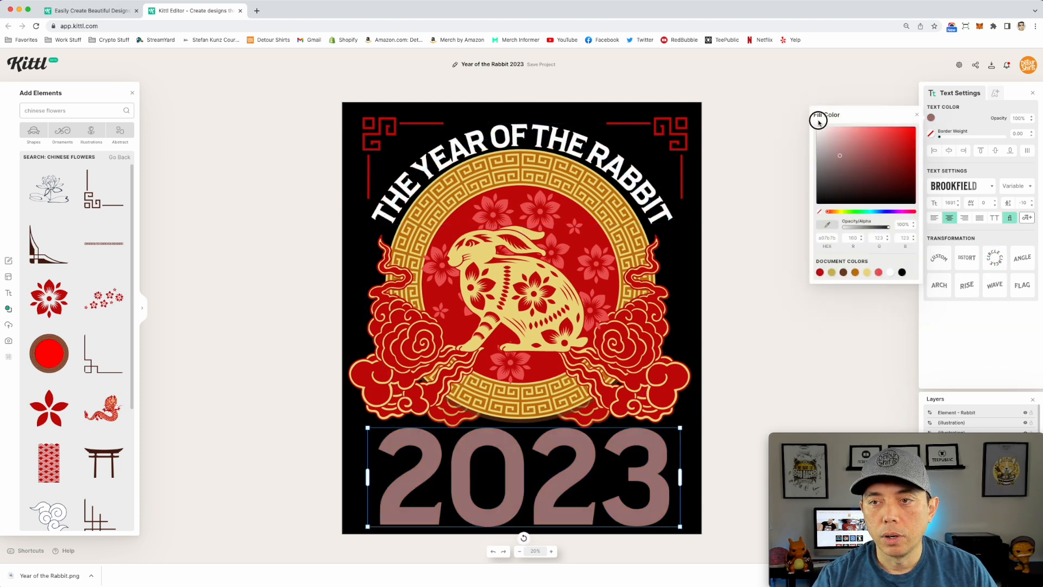
drag(818, 121, 767, 93)
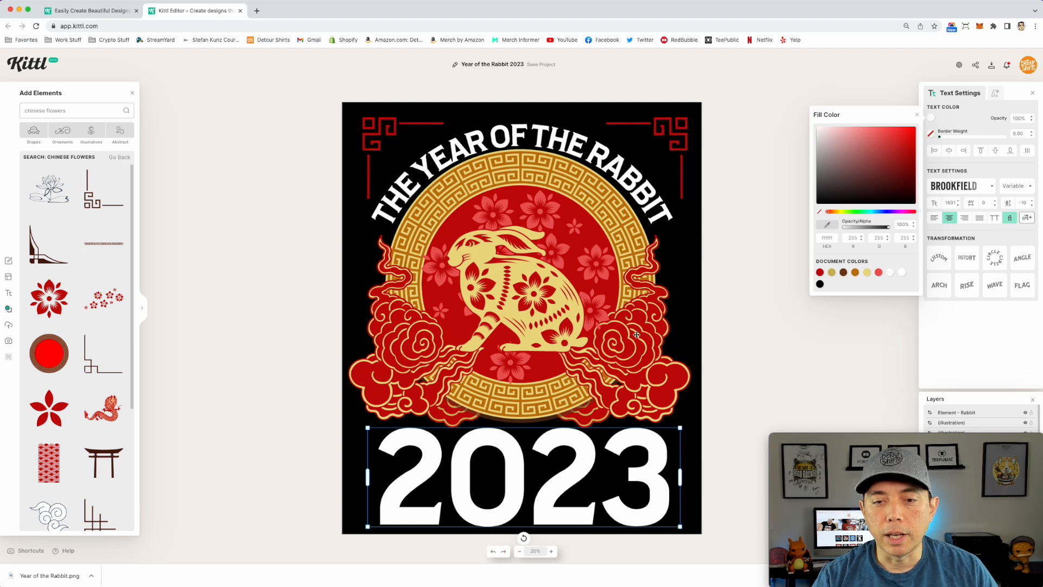
click(866, 272)
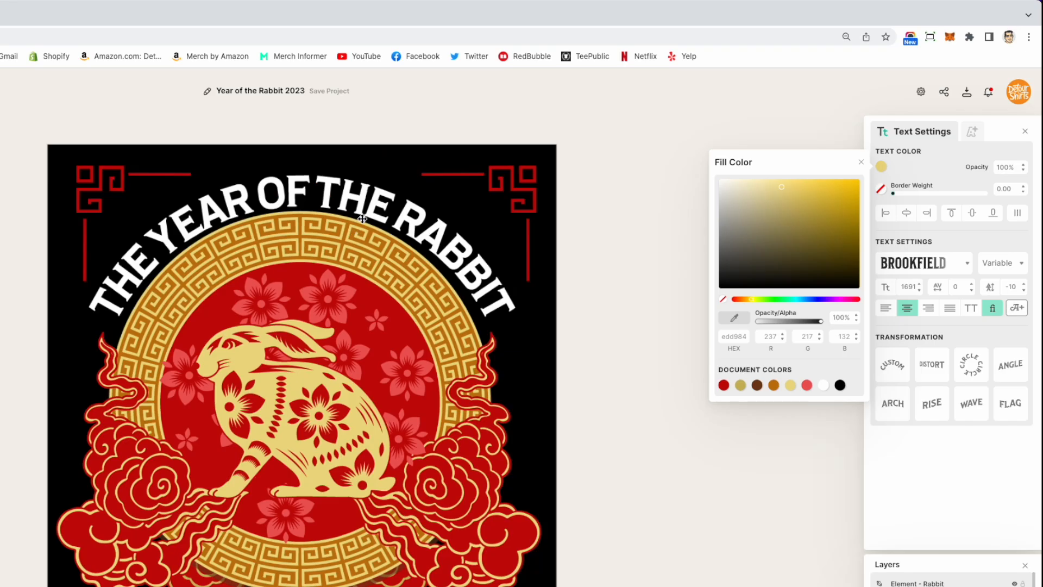
Step: Change the fill of the arched "The Year of the Rabbit" title to the pale gold (edd984) from the document colours
click(571, 143)
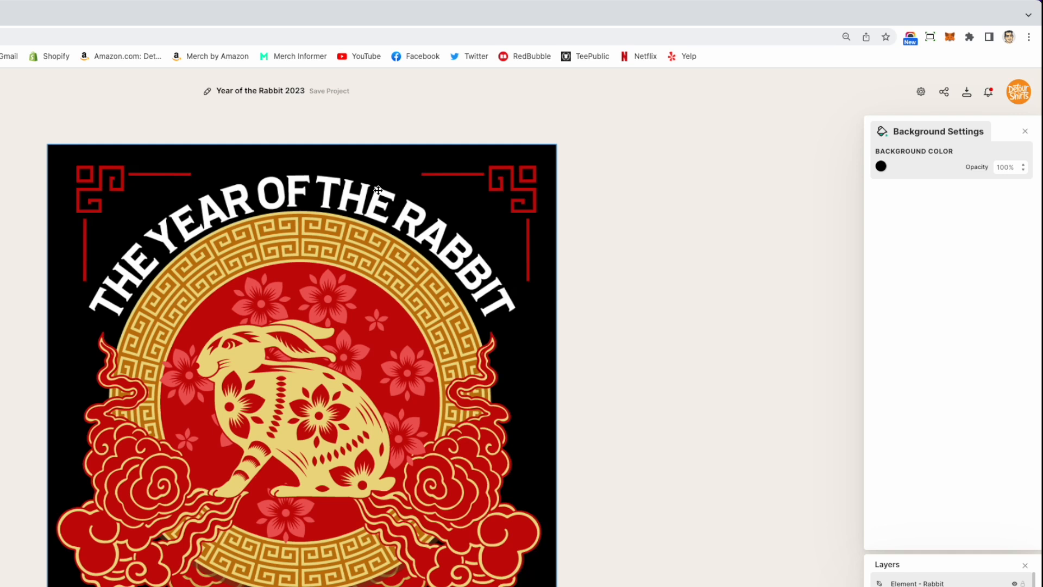
click(378, 189)
click(882, 170)
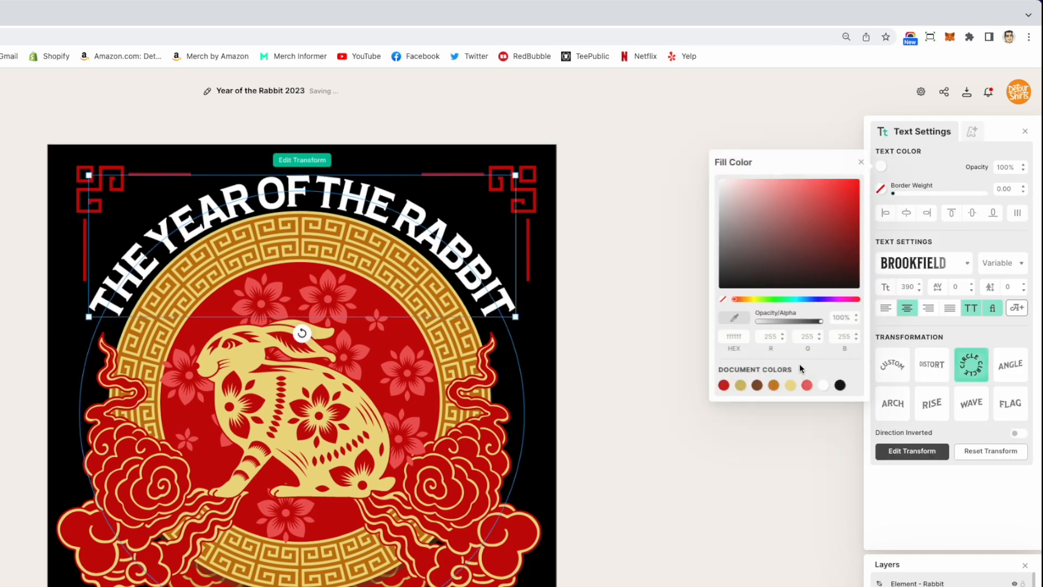
click(823, 384)
click(592, 217)
Step: Recolour both red corner ornaments above the title to the pale gold (edd984) document colour
click(514, 187)
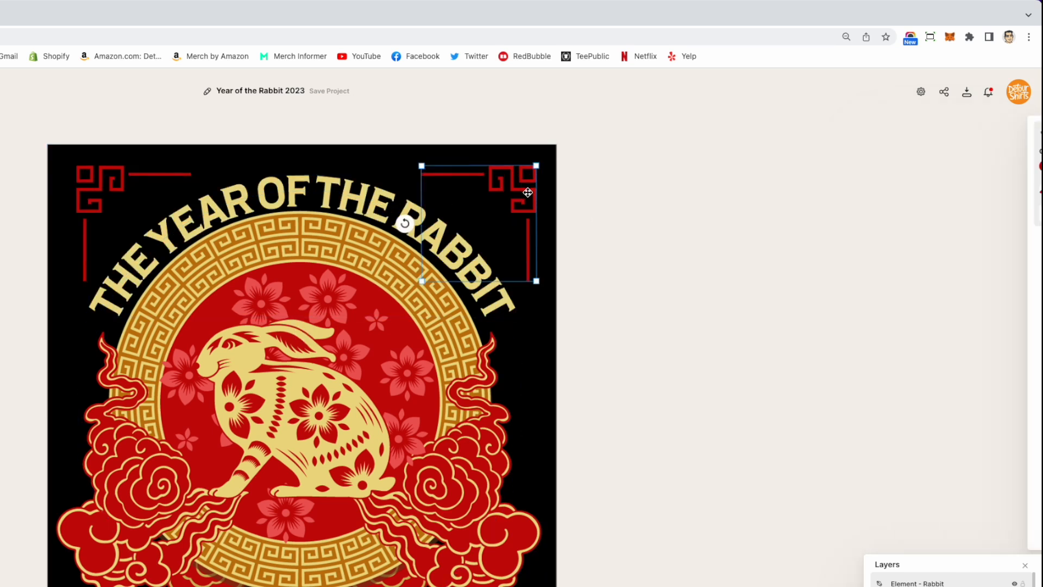
click(881, 167)
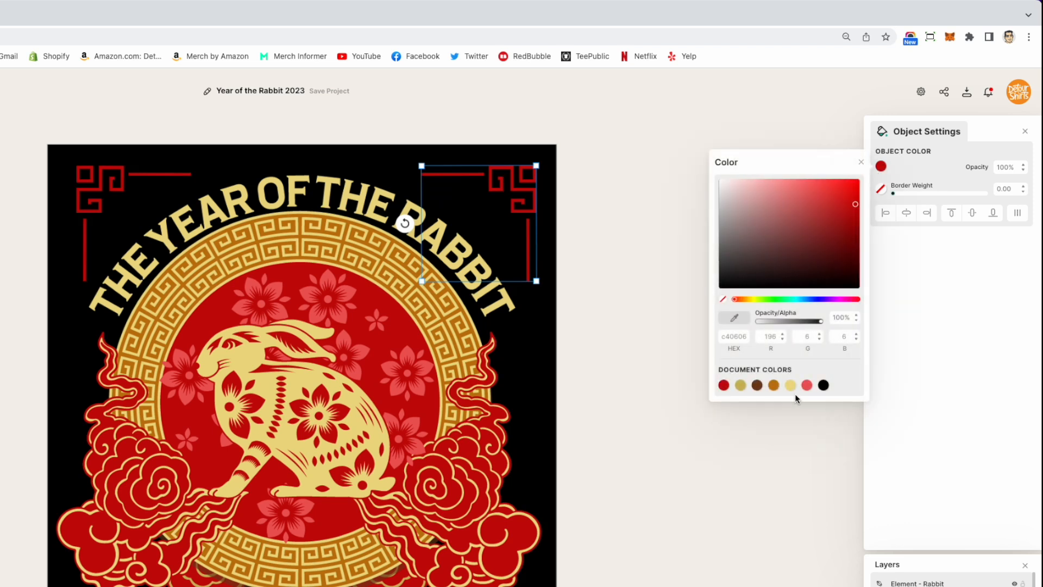
click(789, 385)
click(140, 170)
click(151, 176)
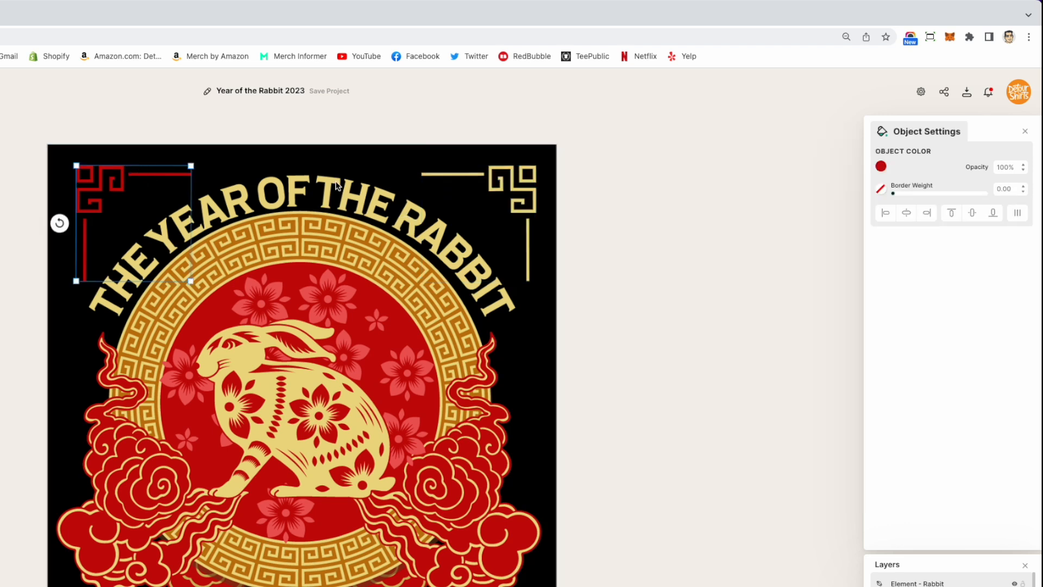
click(880, 166)
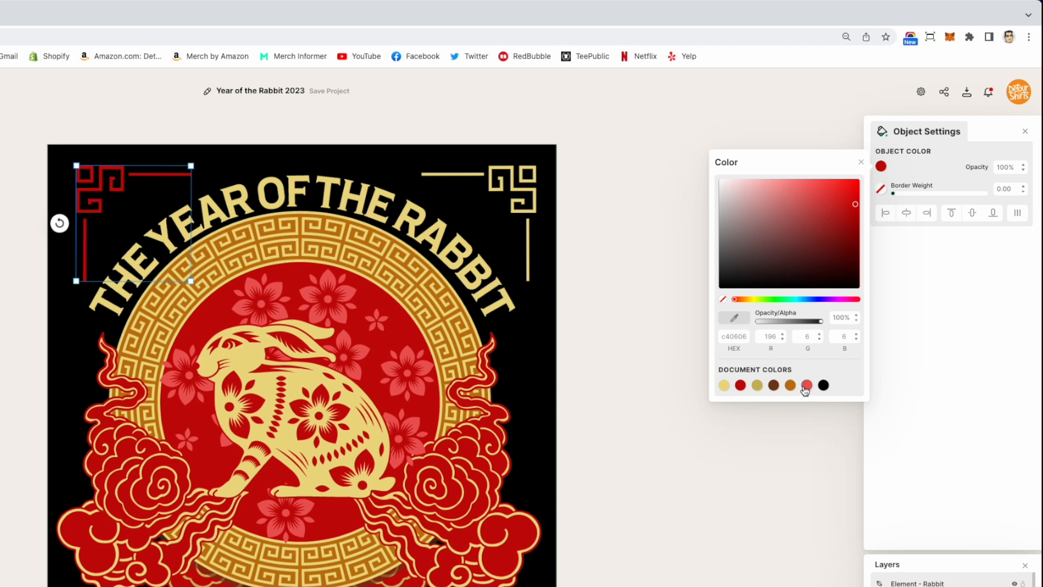
click(724, 384)
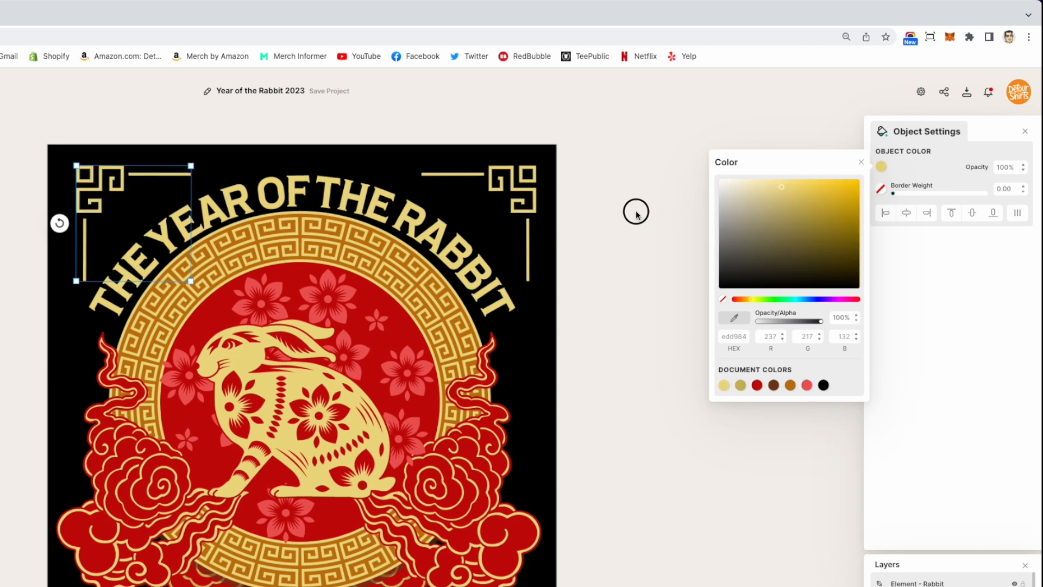
click(633, 201)
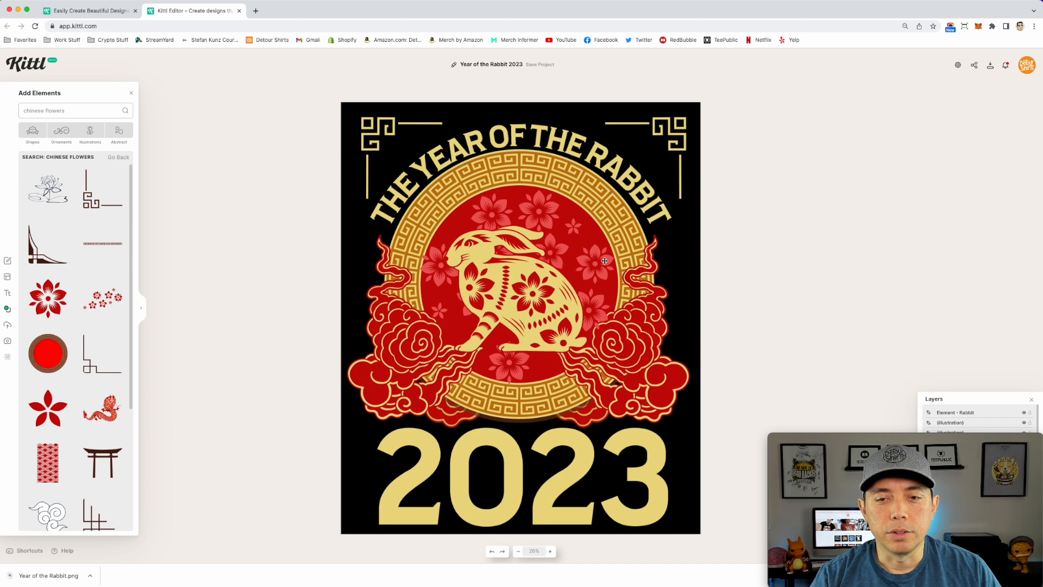
Step: Download the design as a 4500 × 5400 px PNG with the background removed
click(405, 365)
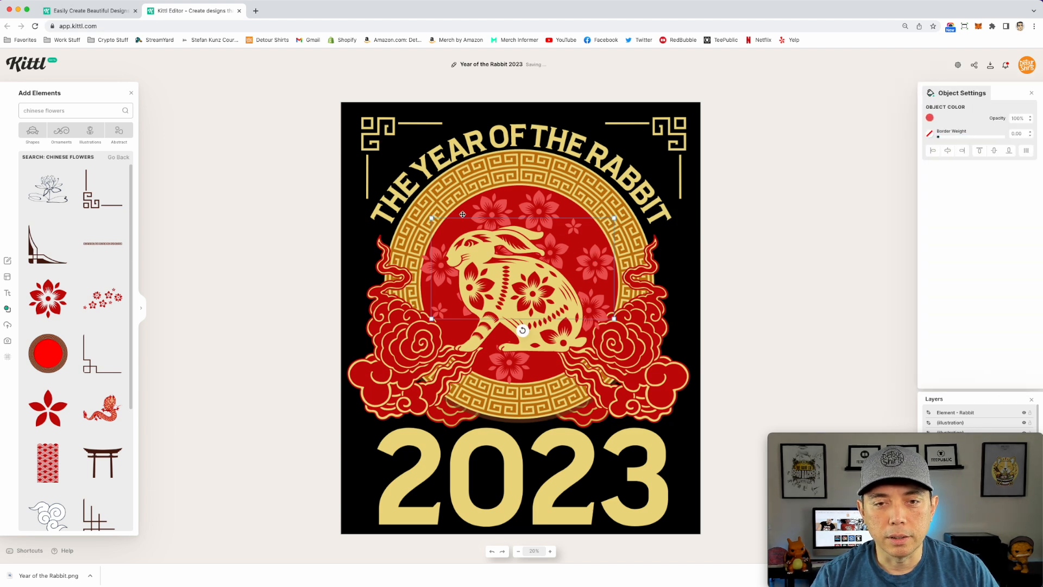
click(864, 239)
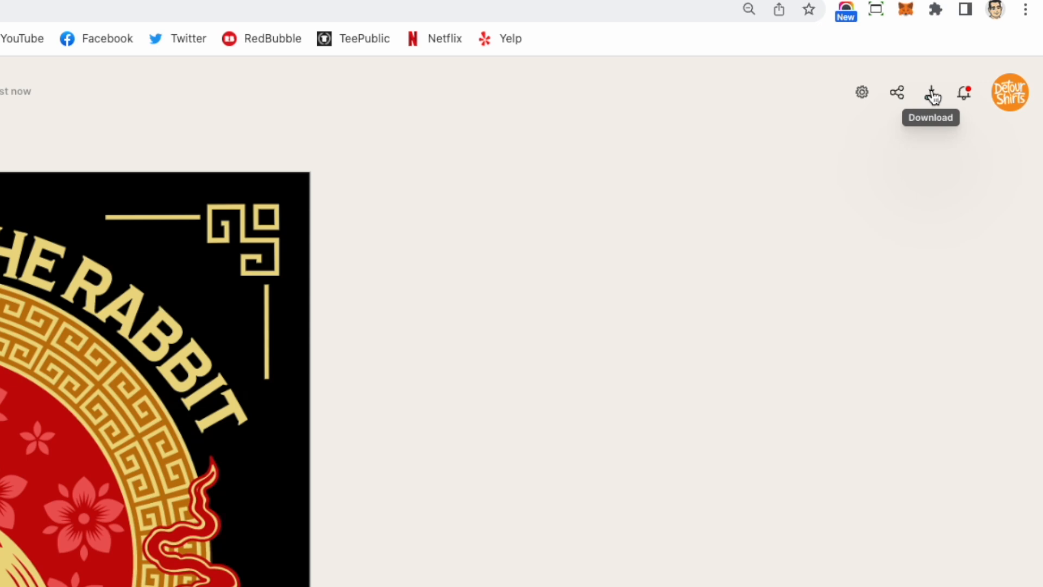
click(932, 96)
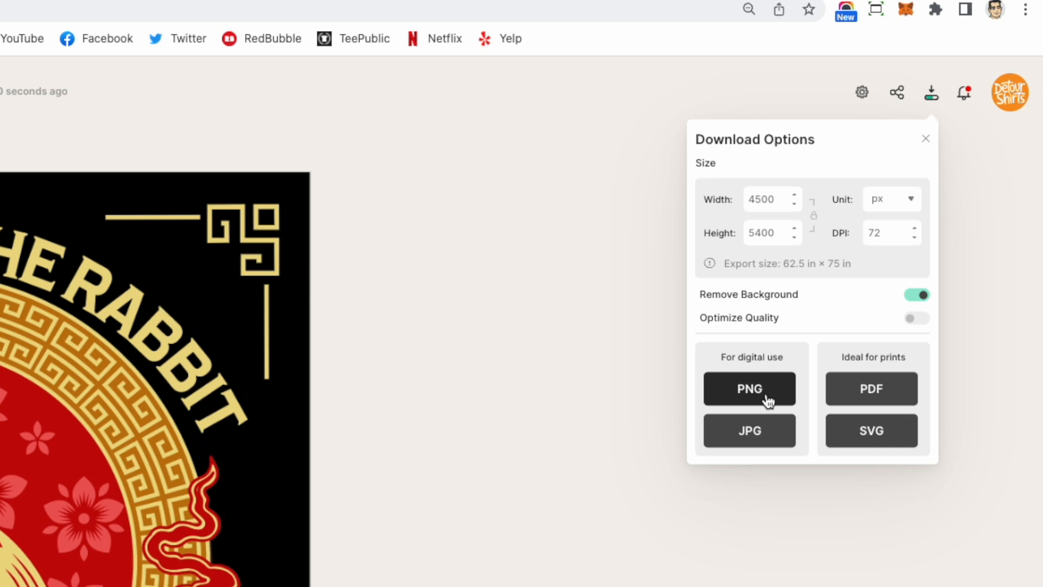
click(769, 389)
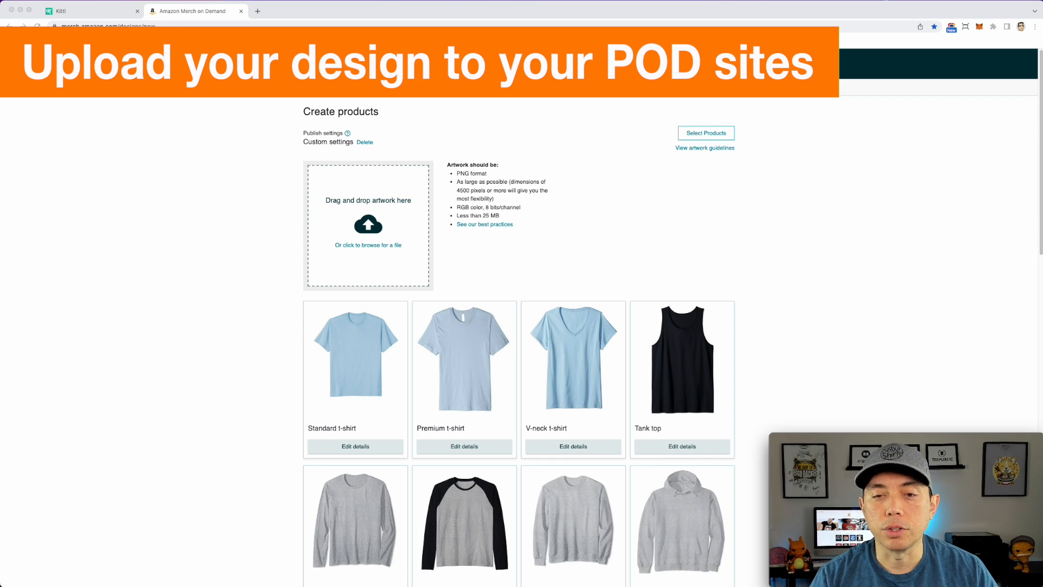
Step: Switch to Amazon Merch on Demand, upload the red-text Year of the Rabbit artwork and open the Standard t-shirt details
drag(909, 232, 374, 223)
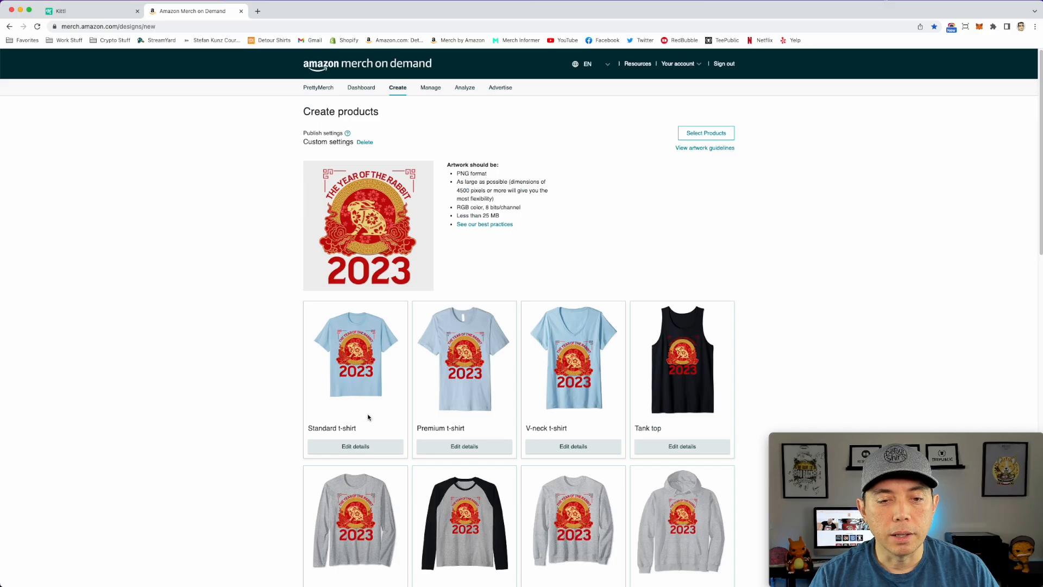
click(374, 444)
scroll(456, 345, down, 6)
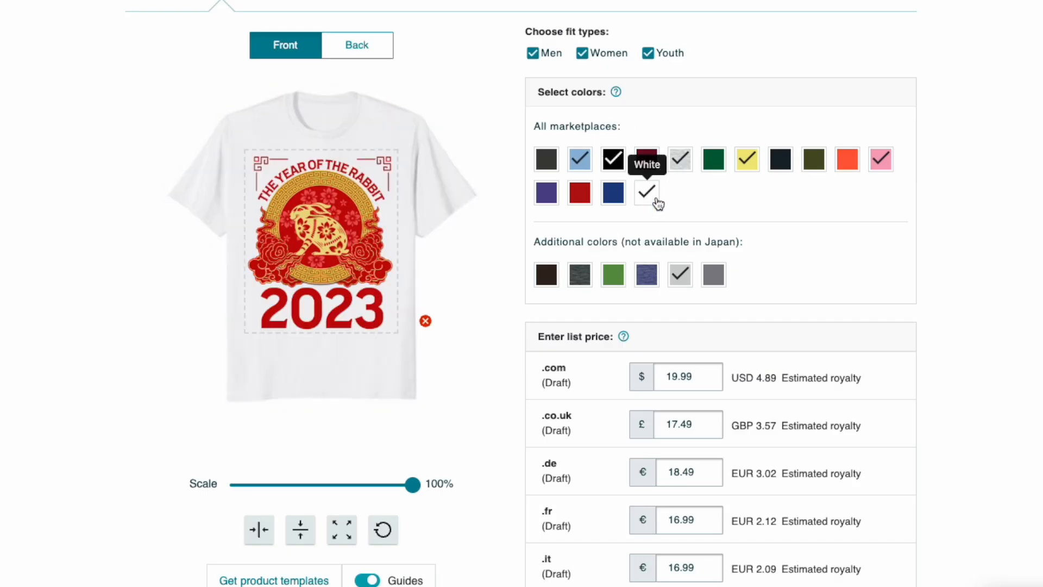
Step: Toggle the white shirt colour off and on, then scale the red-text artwork to 94% and centre it horizontally
click(653, 200)
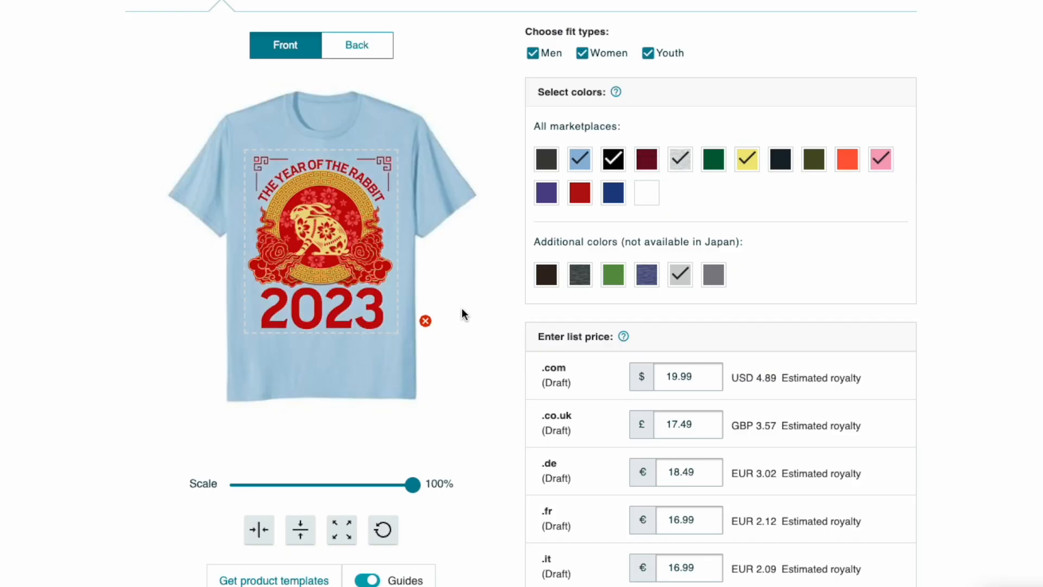
click(639, 192)
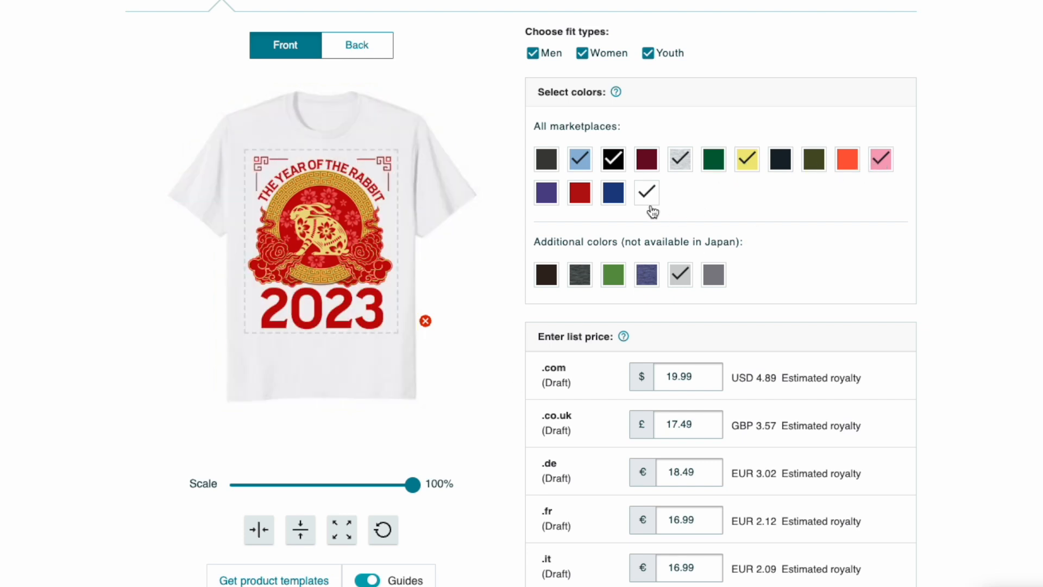
drag(412, 485, 402, 485)
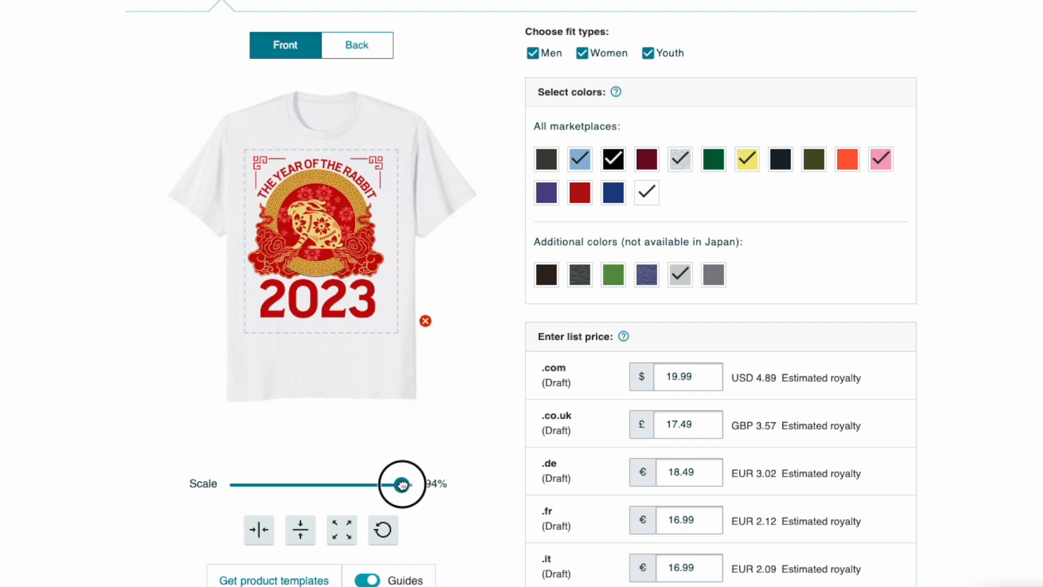
click(258, 529)
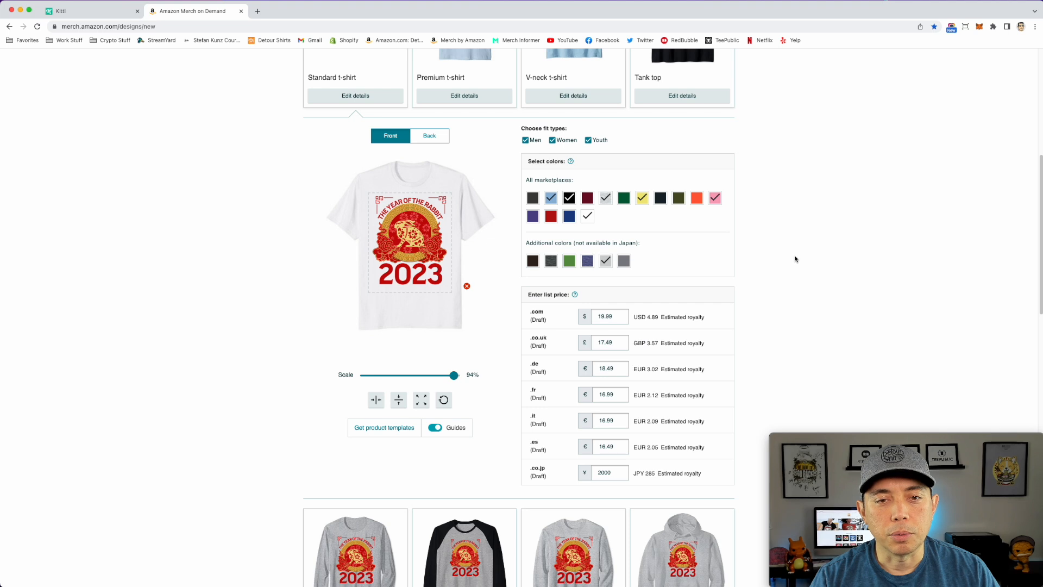
Step: Delete the uploaded artwork and replace it with the gold-text version of the design
scroll(430, 347, up, 5)
scroll(467, 299, up, 1)
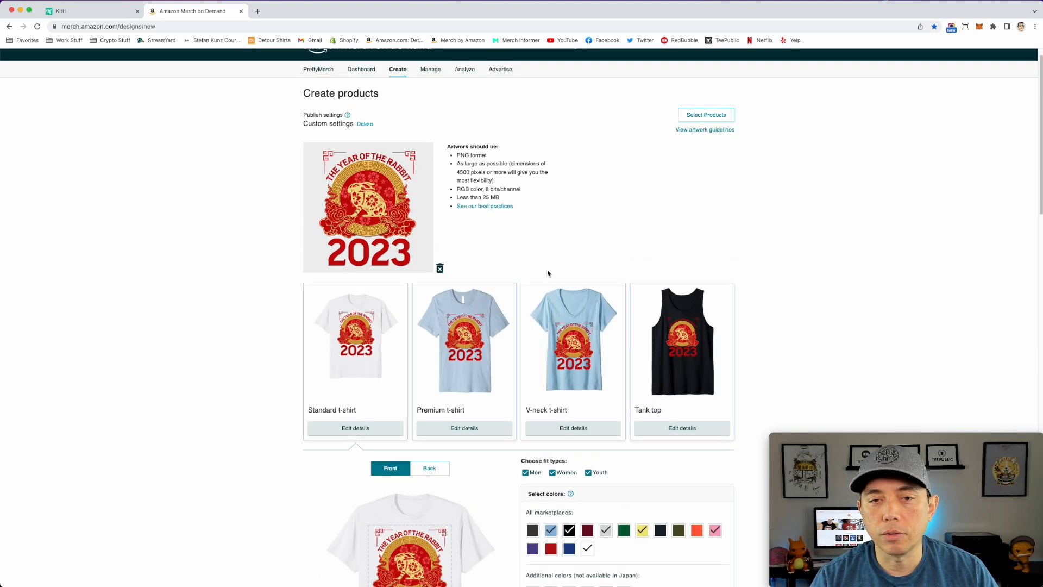
click(439, 268)
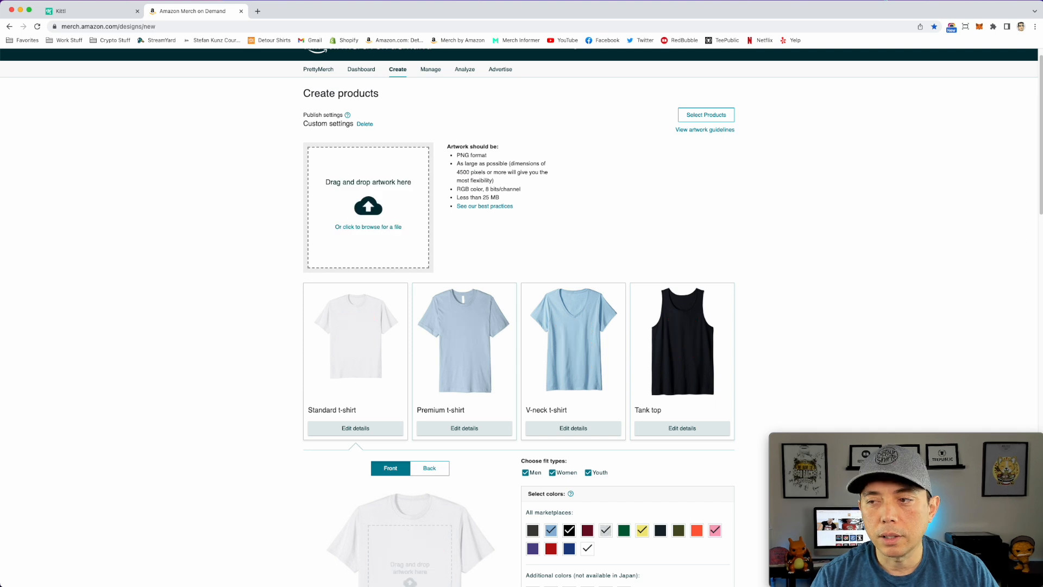
drag(892, 245, 369, 221)
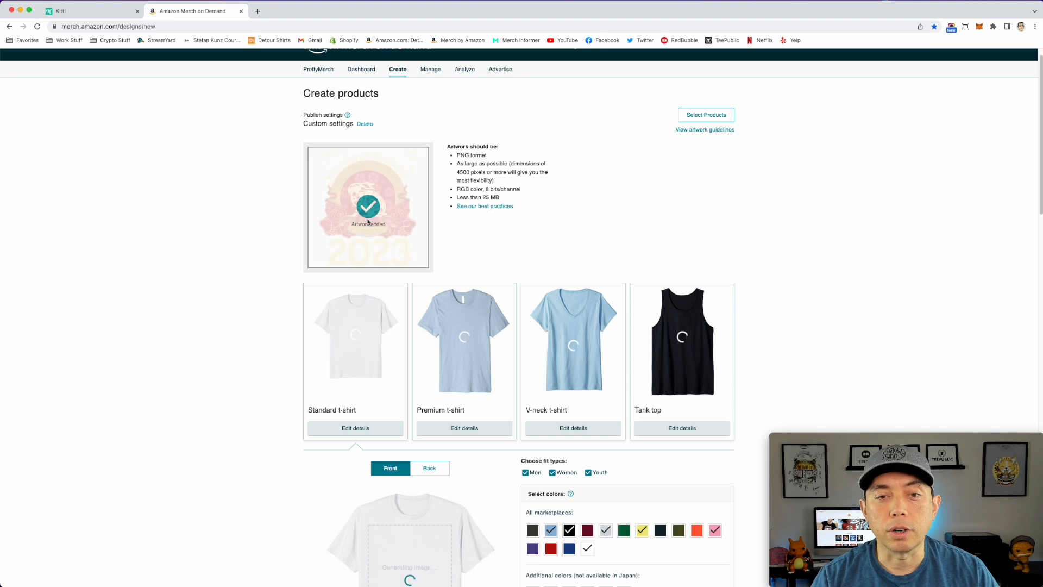
Step: Limit the Standard t-shirt colours to Asphalt Grey, black, Cranberry Red, Kelly Green, navy and red, deselecting white and the other light colours
scroll(496, 264, down, 3)
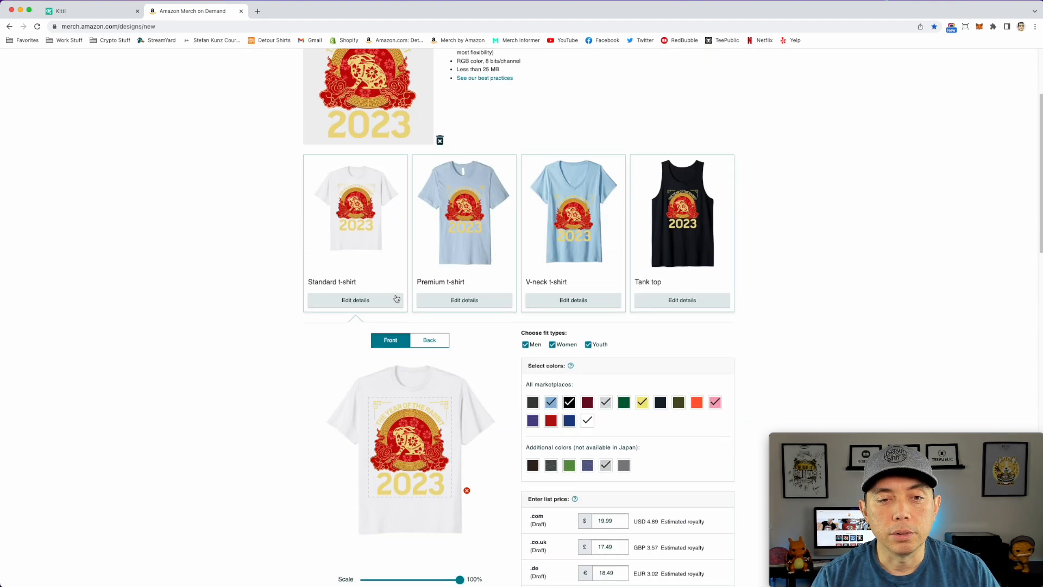
scroll(524, 352, down, 2)
click(533, 327)
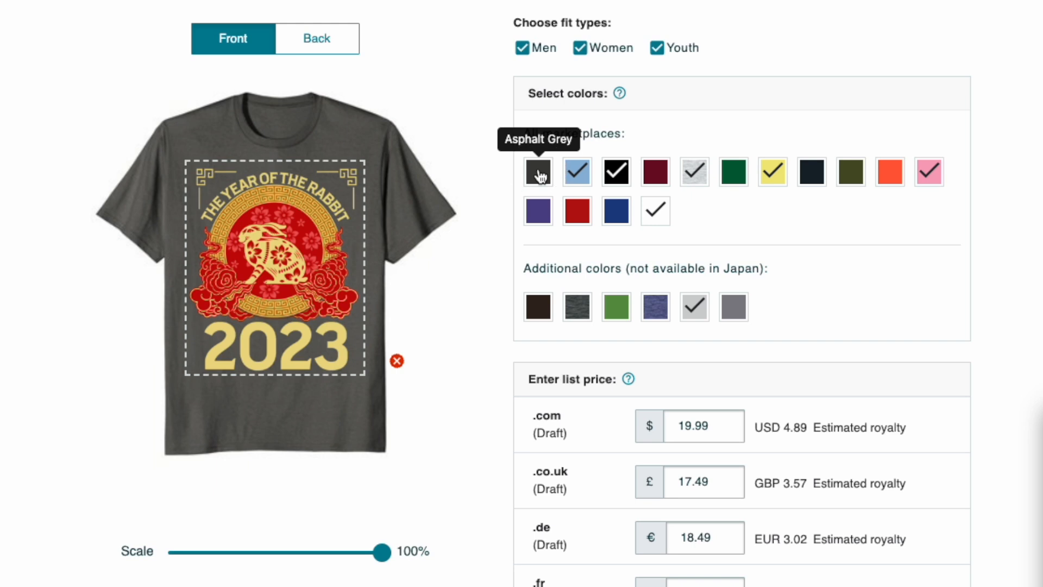
click(552, 328)
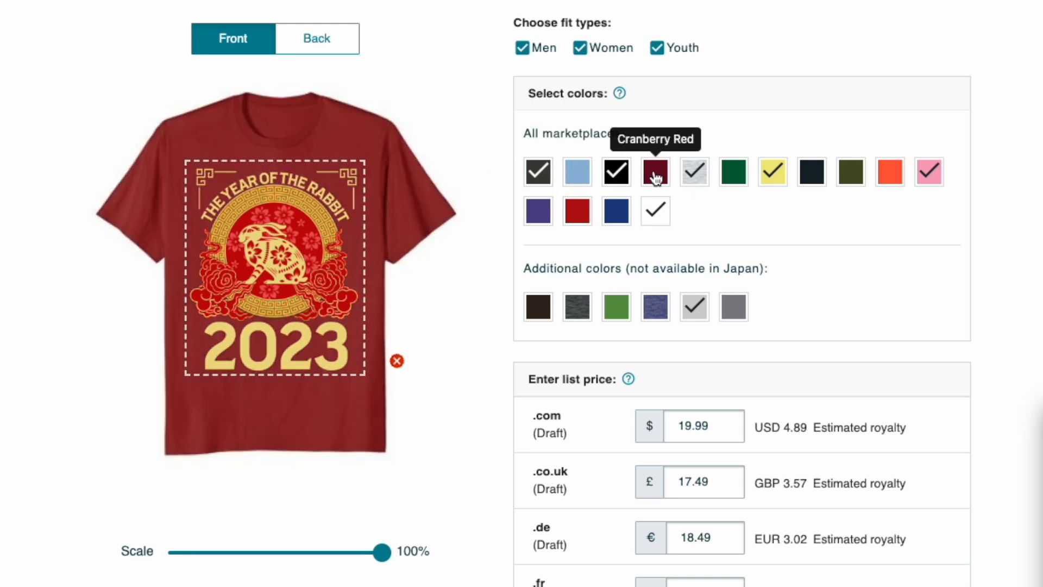
click(697, 174)
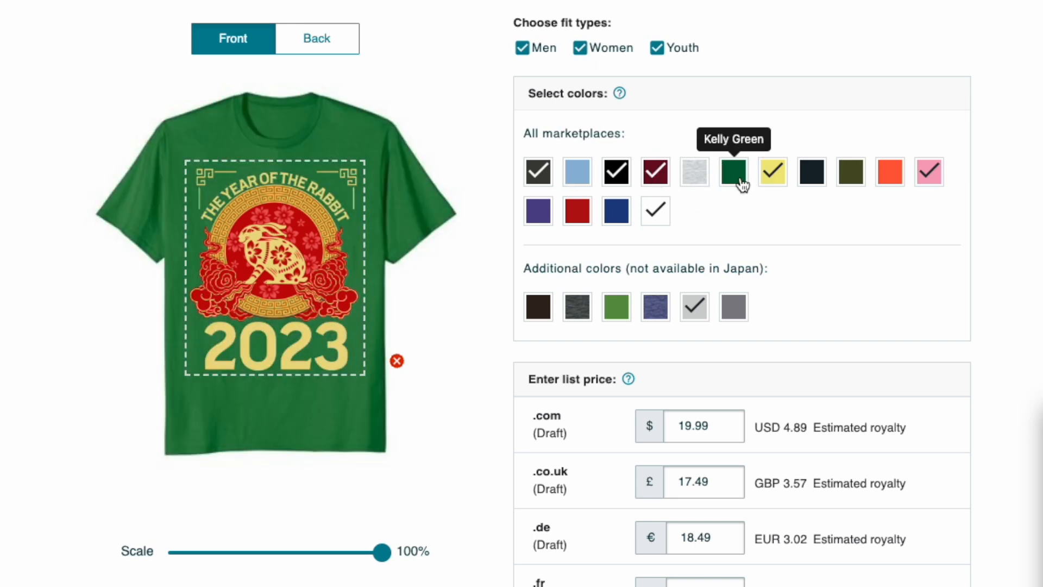
click(742, 185)
click(774, 179)
click(811, 178)
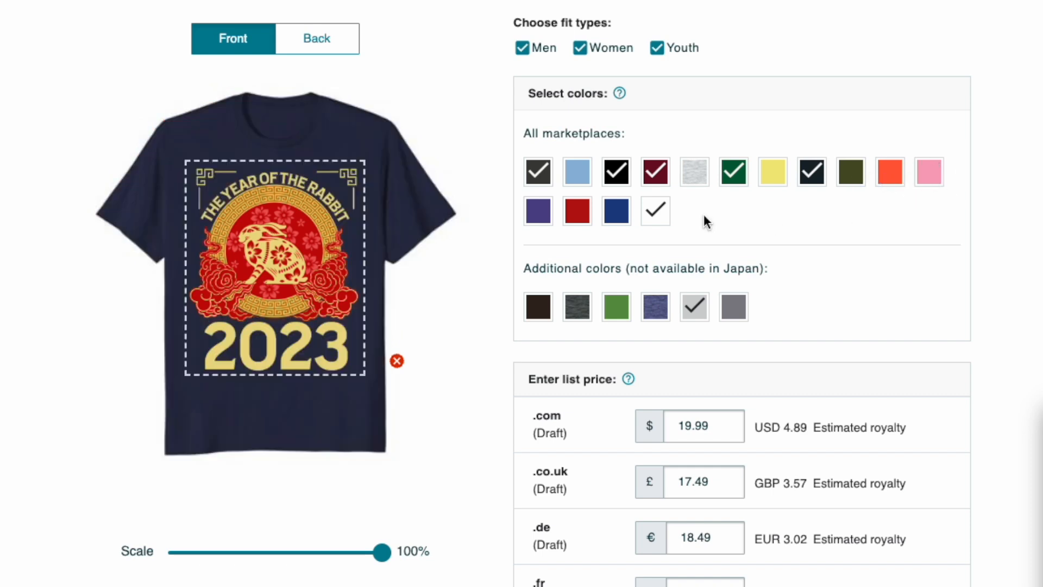
click(598, 213)
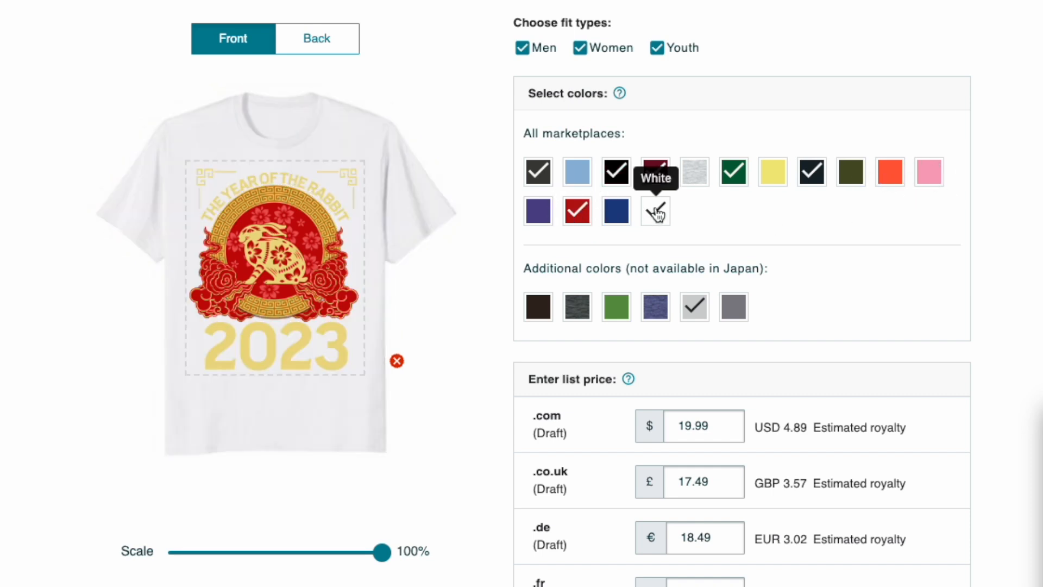
click(655, 212)
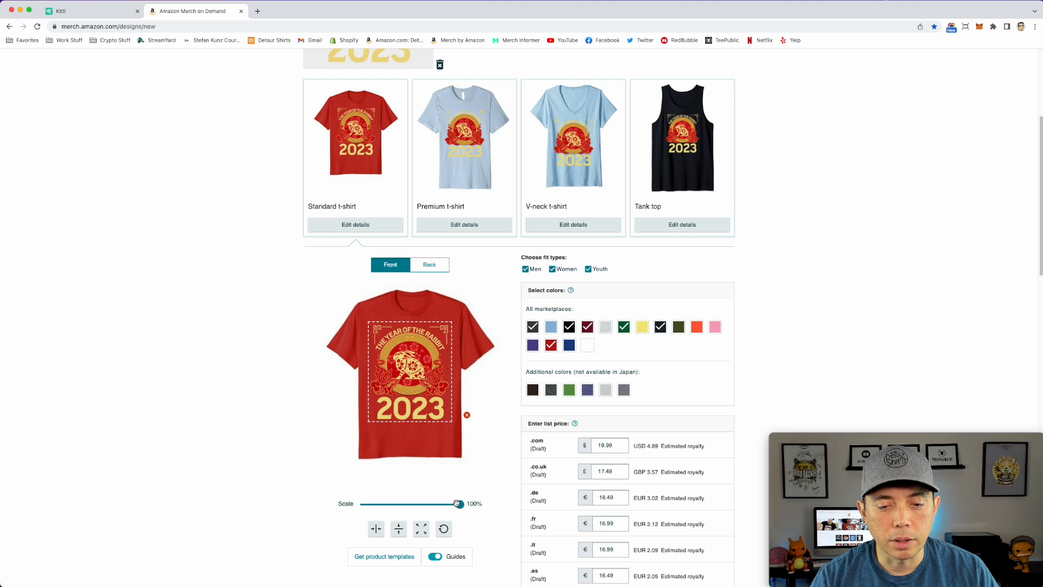
Step: Scale the gold-text artwork on the Standard t-shirt to 94% and centre it horizontally
drag(382, 552, 373, 556)
drag(455, 505, 452, 504)
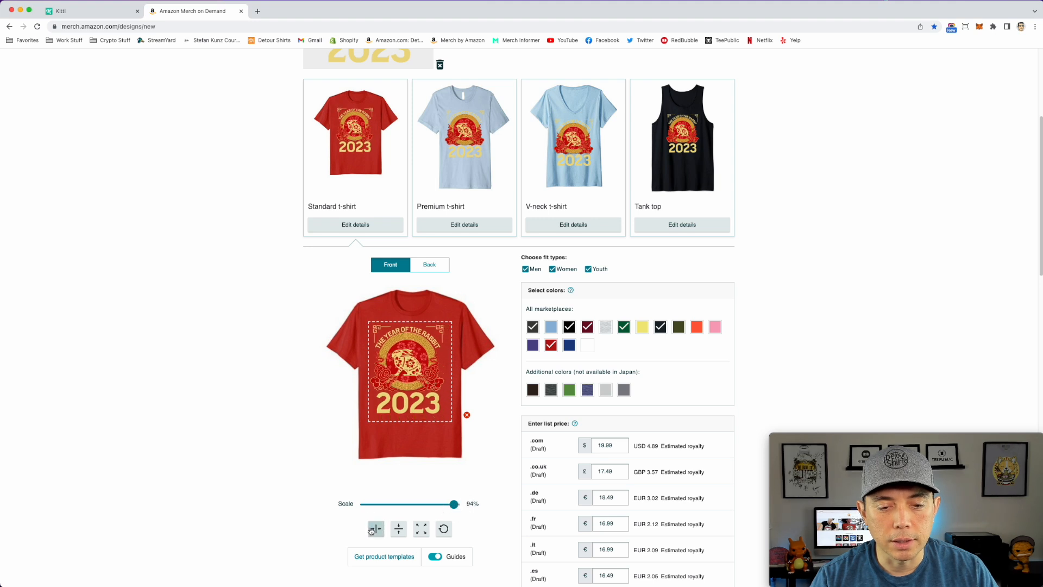
Step: Open the iPhone cases details and set the case background to red (C70010)
scroll(513, 302, down, 10)
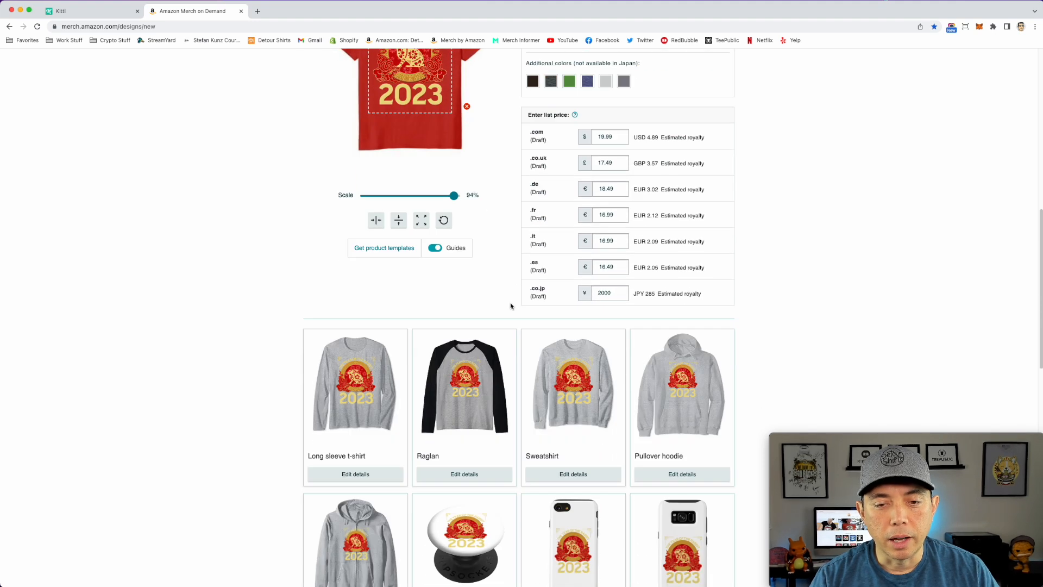
scroll(510, 306, down, 2)
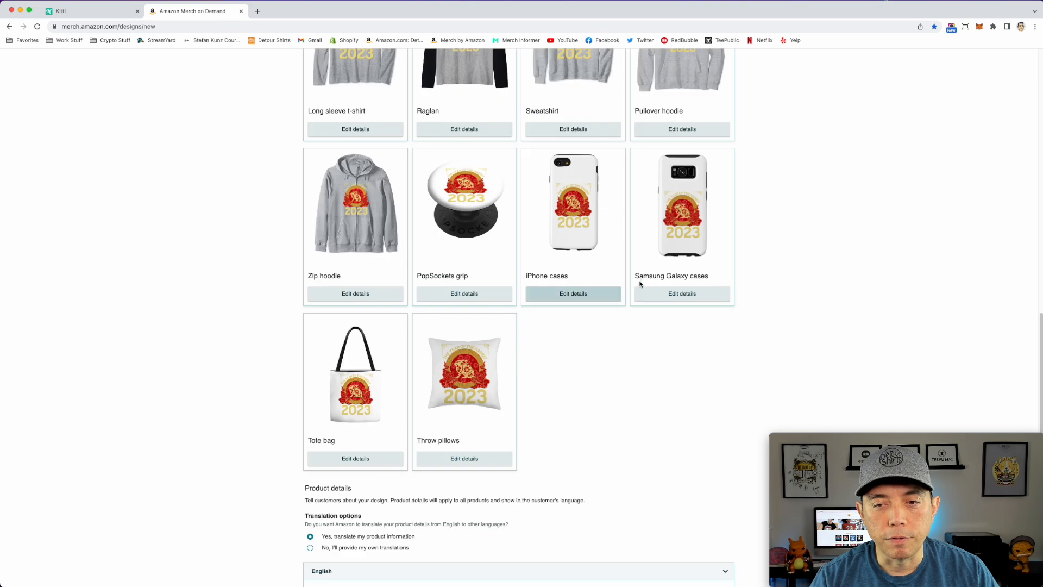
click(583, 296)
scroll(582, 298, down, 2)
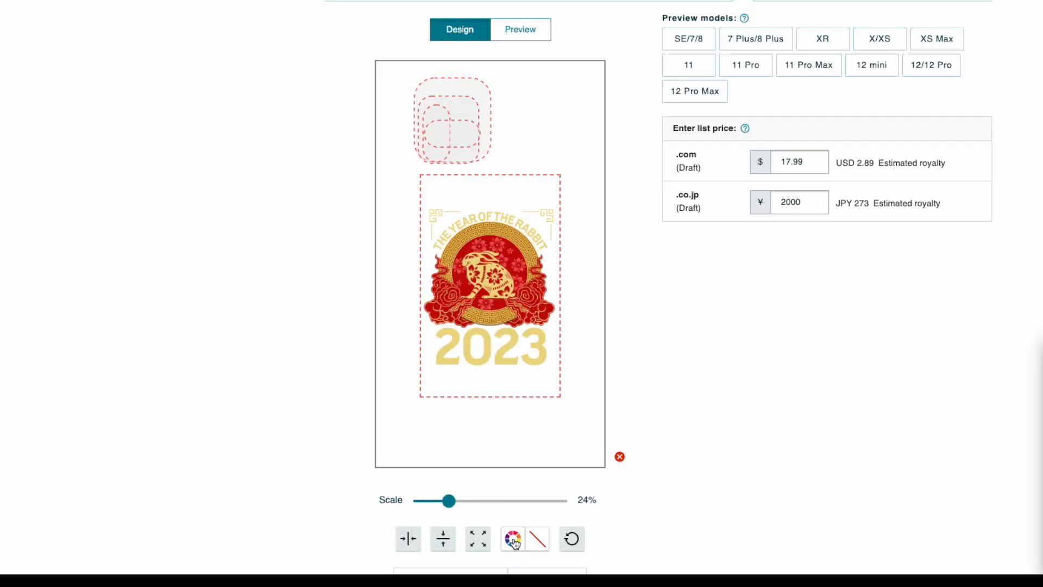
click(424, 565)
click(458, 491)
click(634, 353)
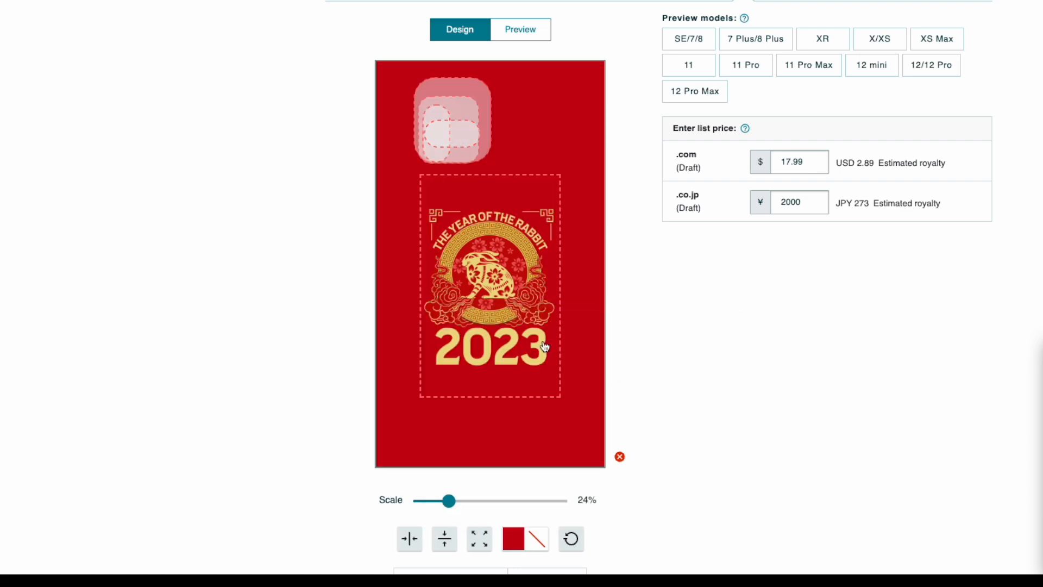
Step: Darken the iPhone case background to a deeper shade of red
click(512, 539)
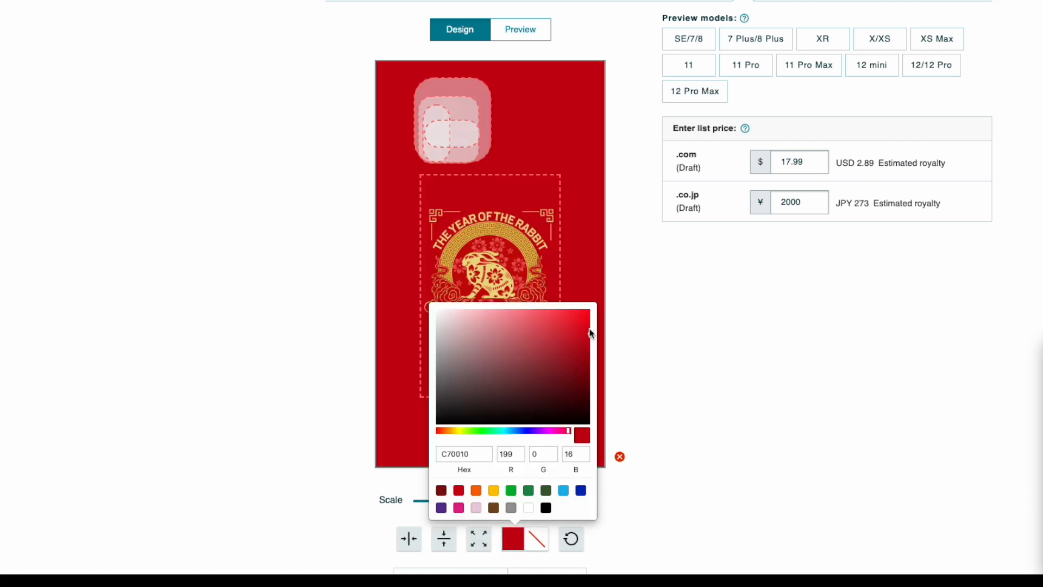
mouse_move(590, 336)
mouse_down()
mouse_move(586, 364)
mouse_move(600, 346)
mouse_up()
click(716, 333)
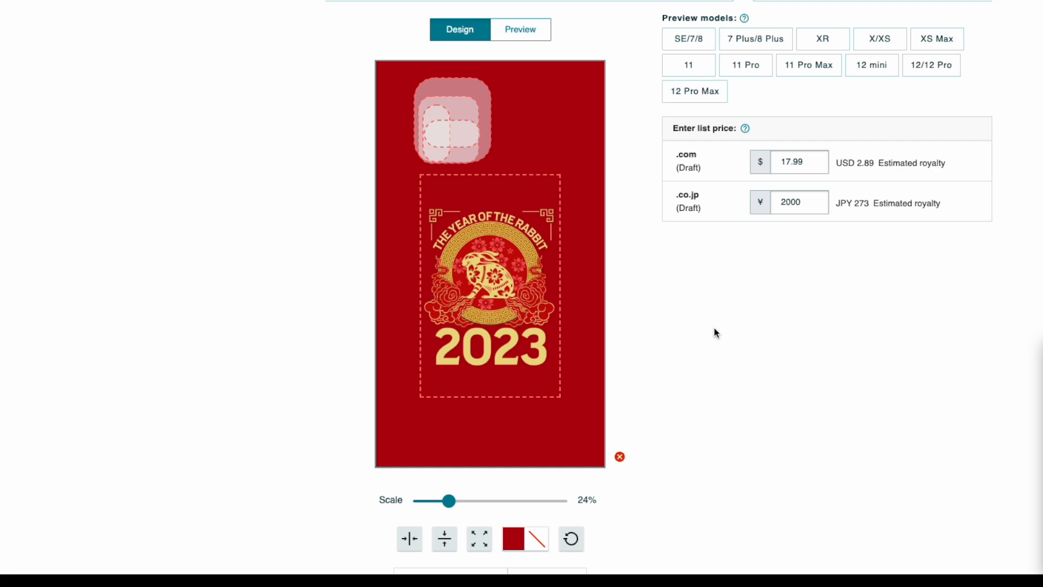
Step: Scale the iPhone case artwork to 26% and centre it horizontally on the case
drag(520, 284, 516, 289)
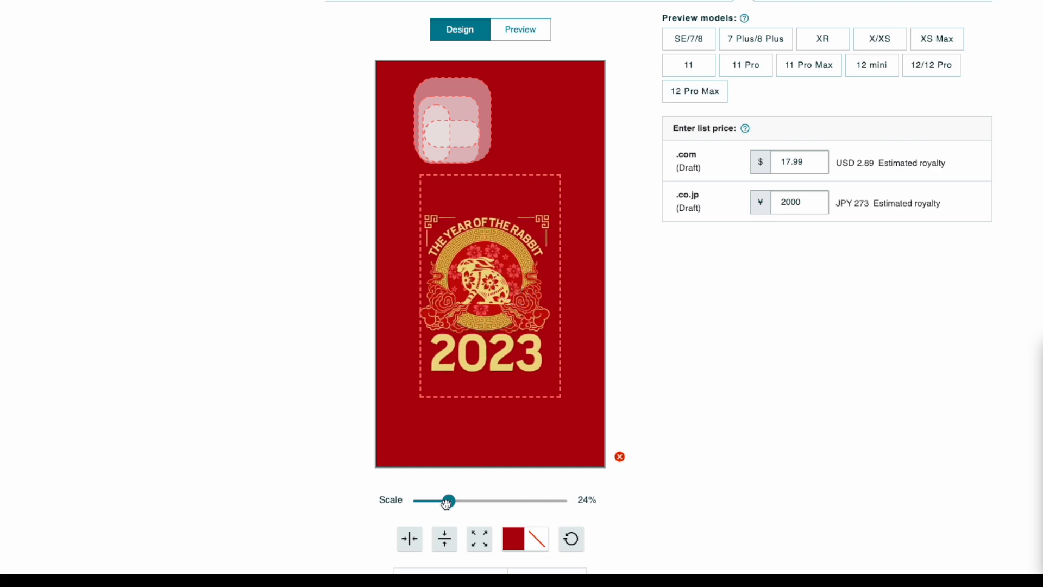
drag(448, 501, 451, 502)
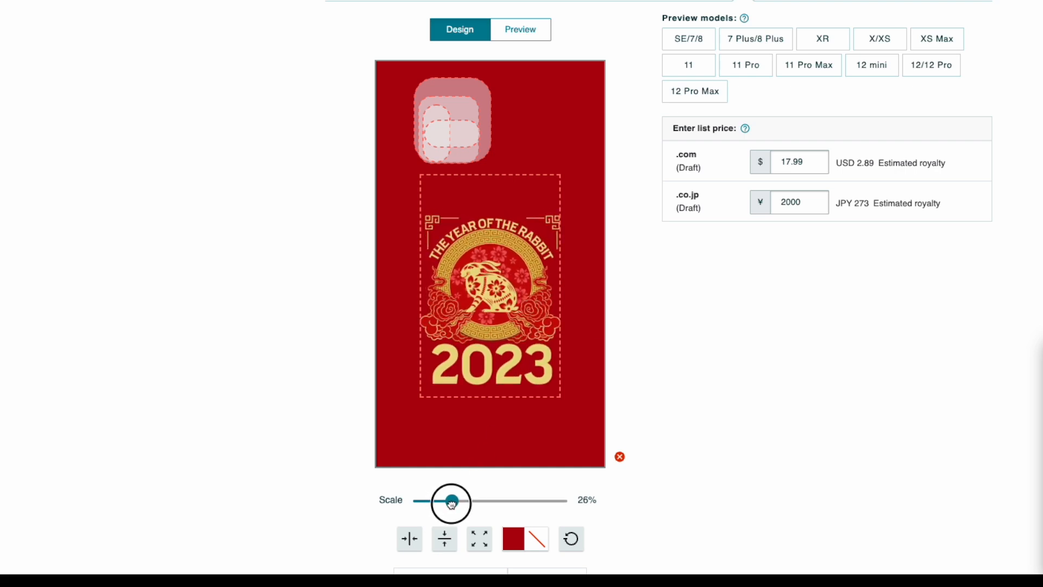
drag(492, 282, 490, 288)
click(423, 540)
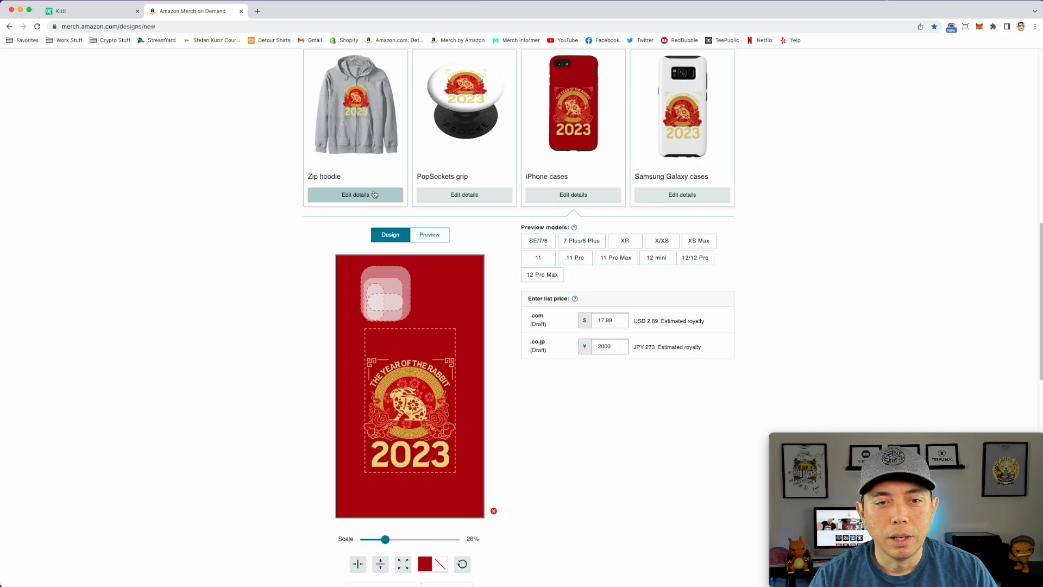
Step: Open the zip hoodie details, then open the tote bag details and set the tote background to red
click(374, 194)
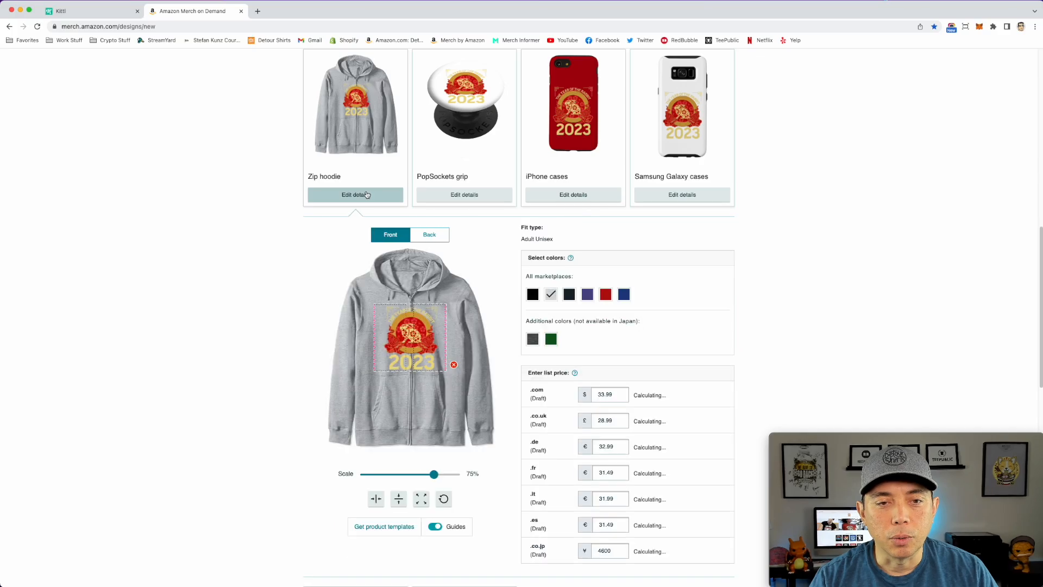
scroll(448, 313, down, 5)
scroll(448, 313, down, 4)
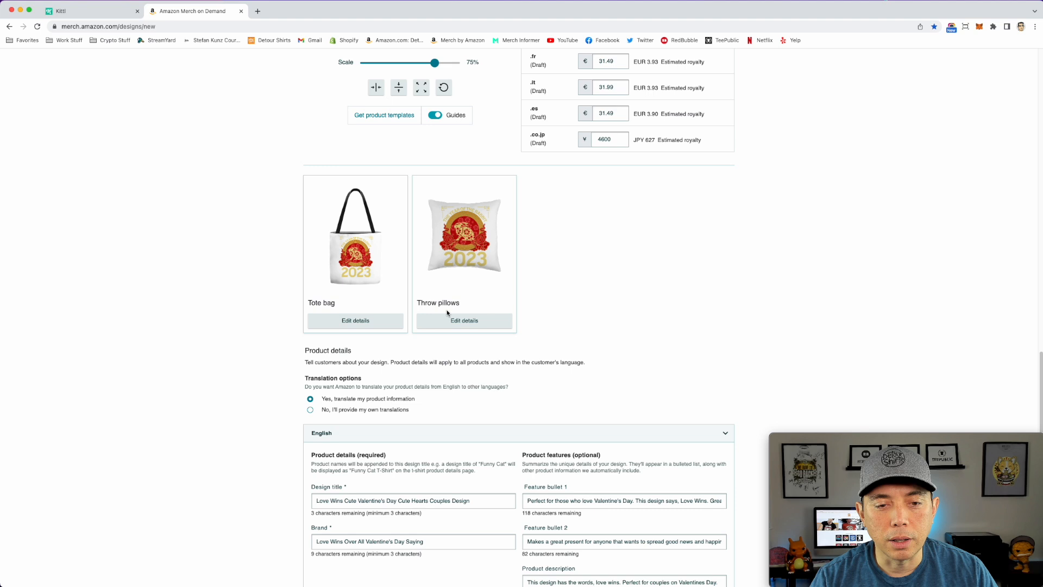
click(372, 318)
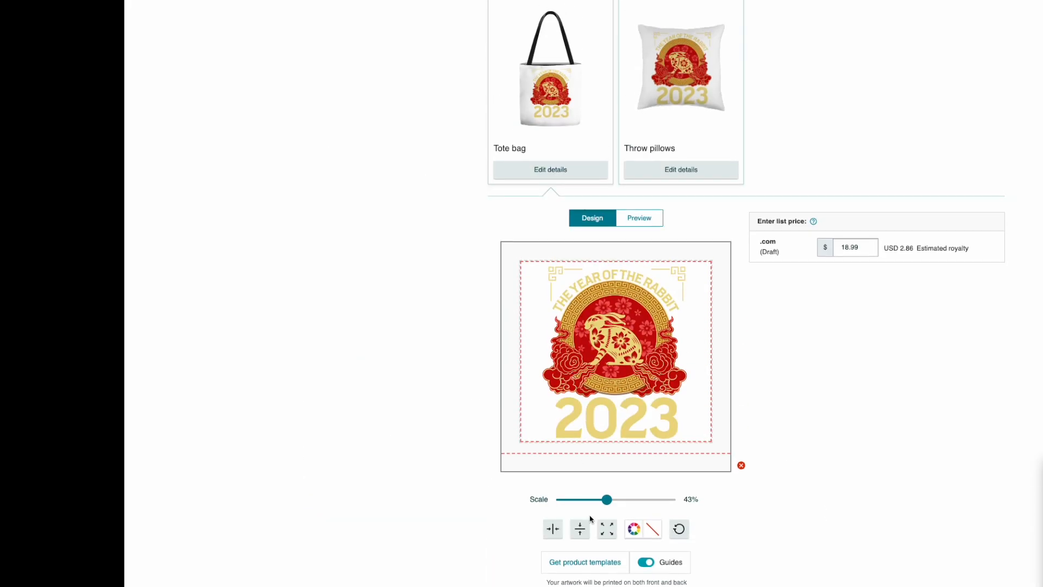
click(634, 266)
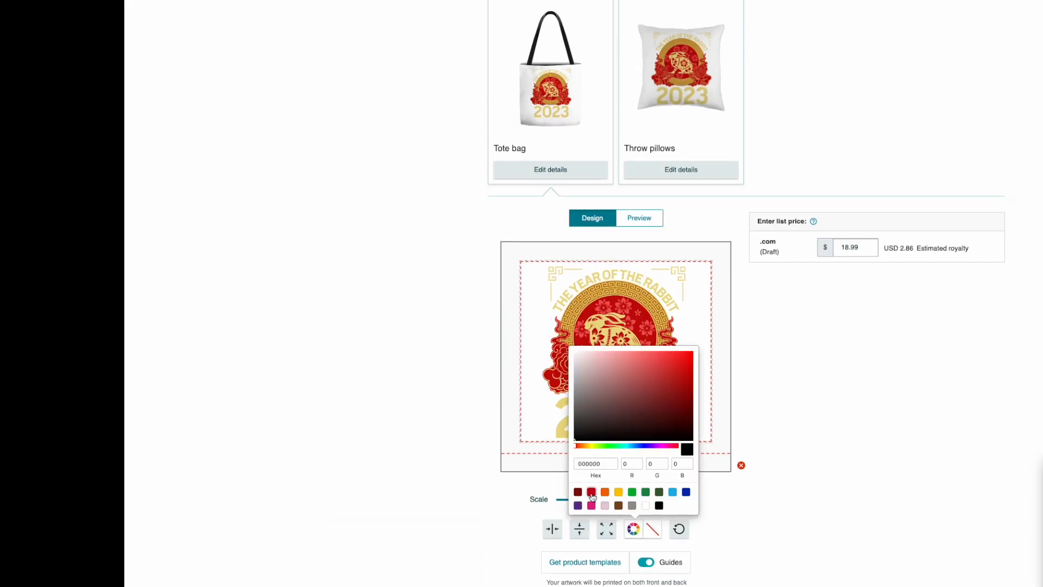
click(591, 492)
click(703, 317)
Step: Scale the tote bag artwork to 40% and reposition it inside the print guides
drag(638, 332, 640, 339)
drag(606, 499, 603, 498)
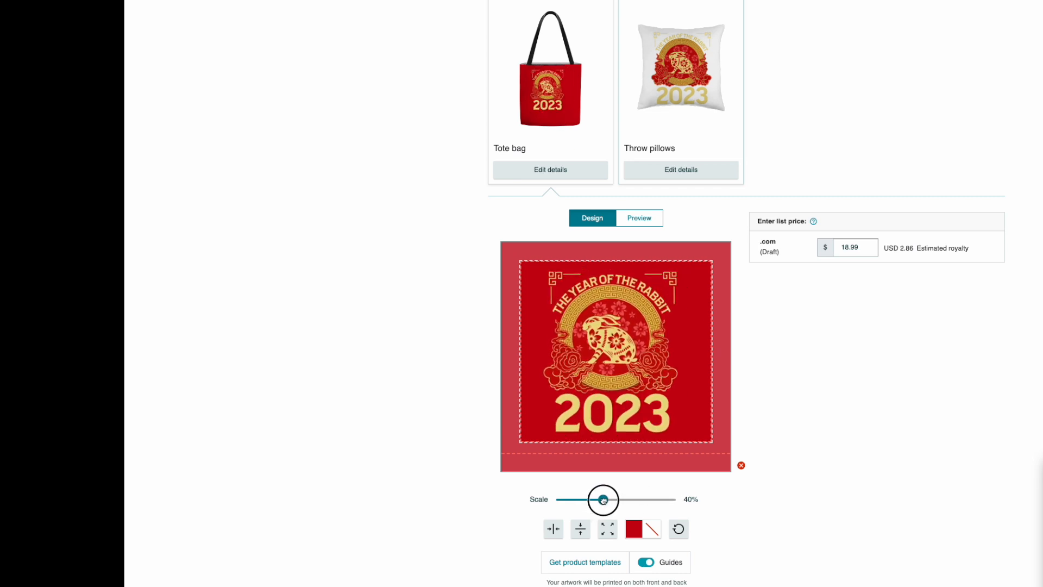
drag(612, 350, 614, 358)
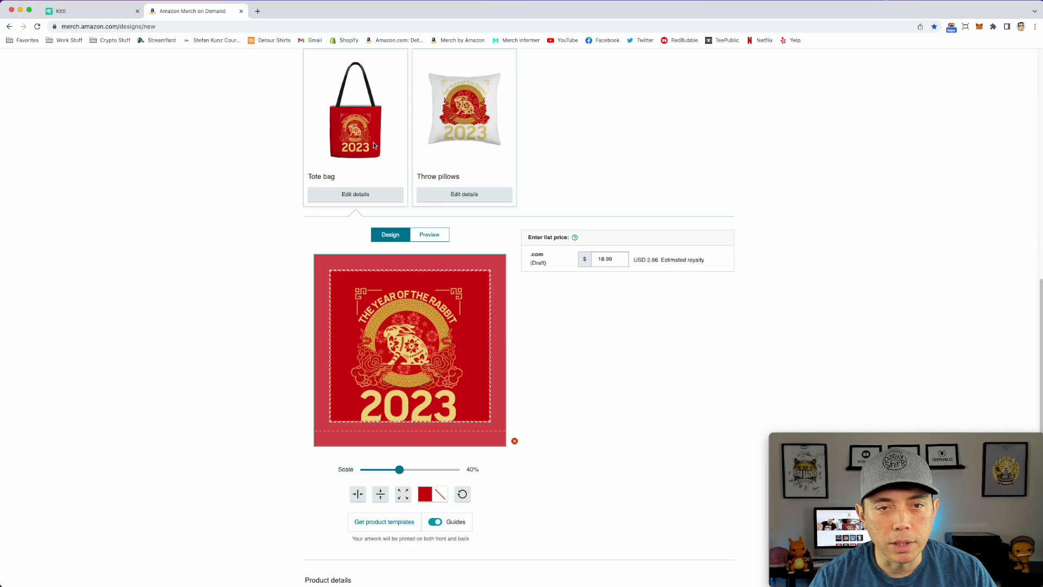
Step: Give the throw pillow a red background and fit its artwork inside the print guides at 42% scale
click(481, 201)
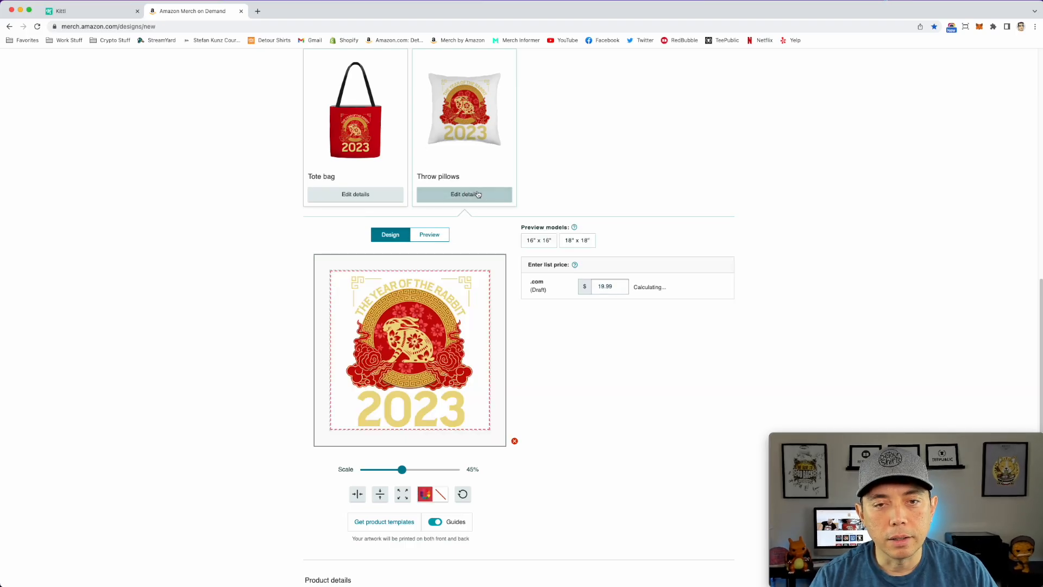
click(424, 494)
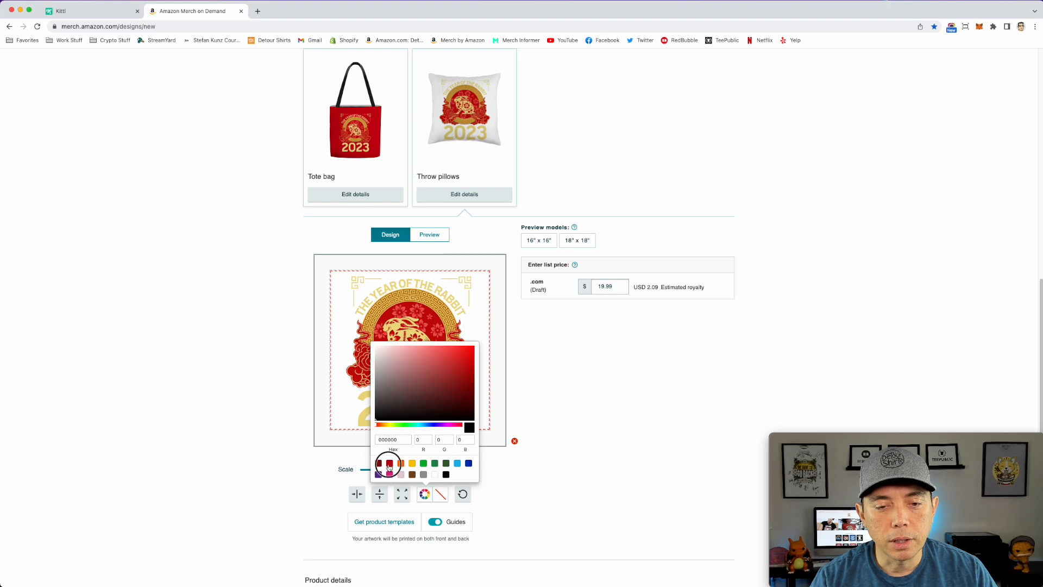
click(390, 463)
click(461, 326)
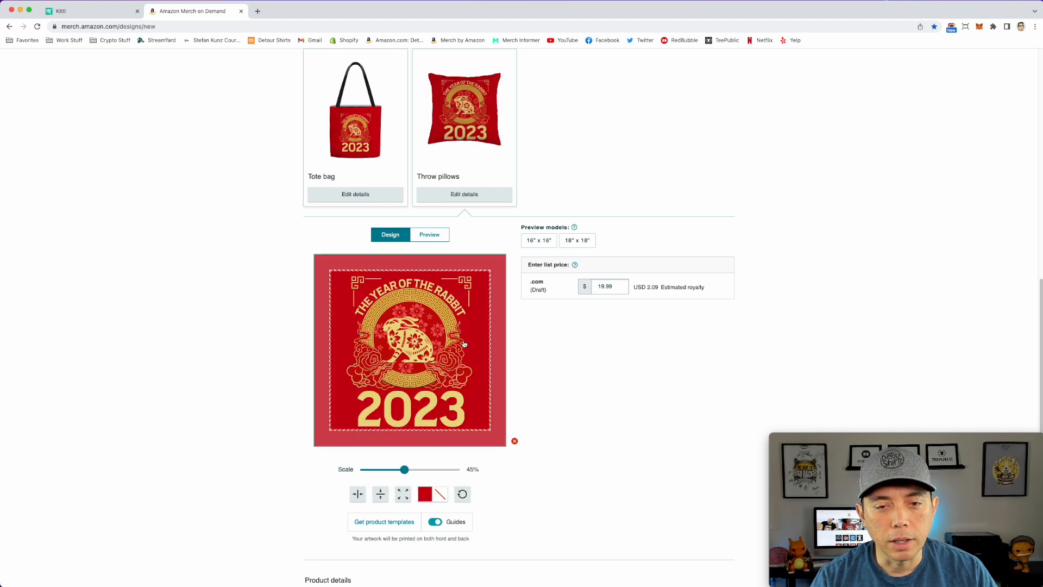
drag(405, 470, 402, 471)
drag(427, 353, 430, 359)
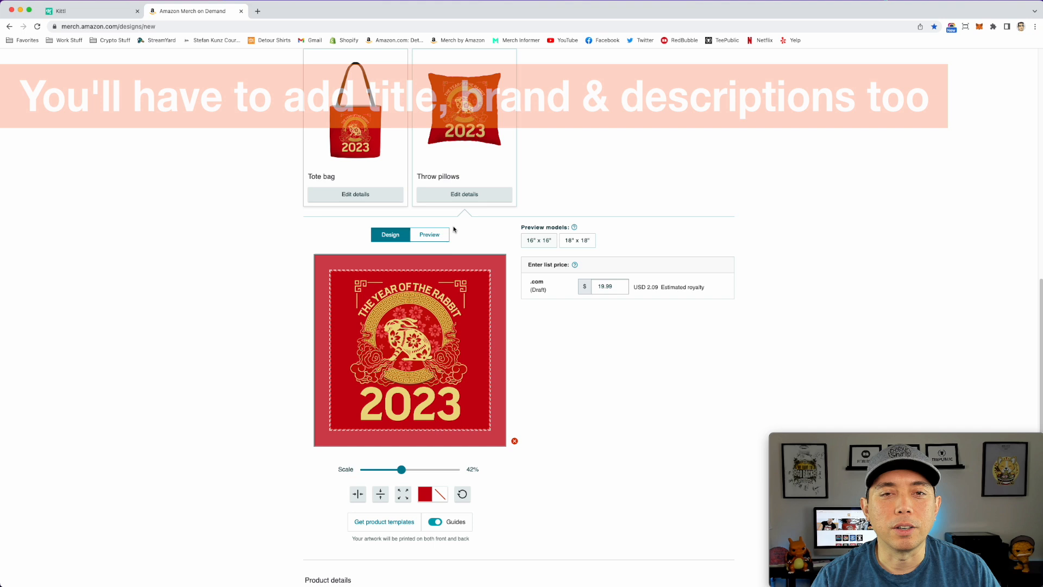
Step: Switch to Kittl, open the red Year Of The Rabbit 2023 project and select its rabbit illustration
click(77, 10)
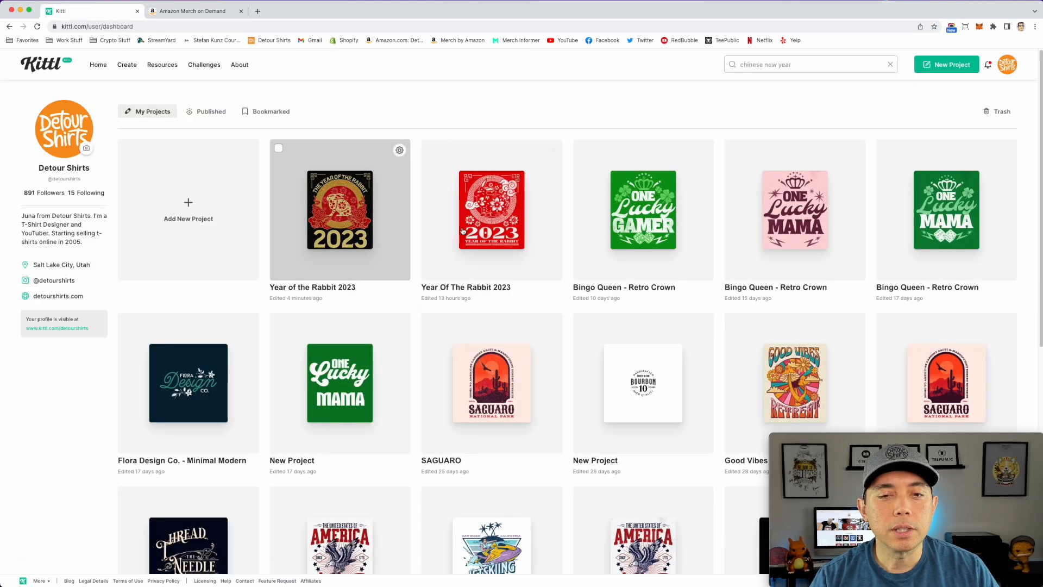
click(502, 208)
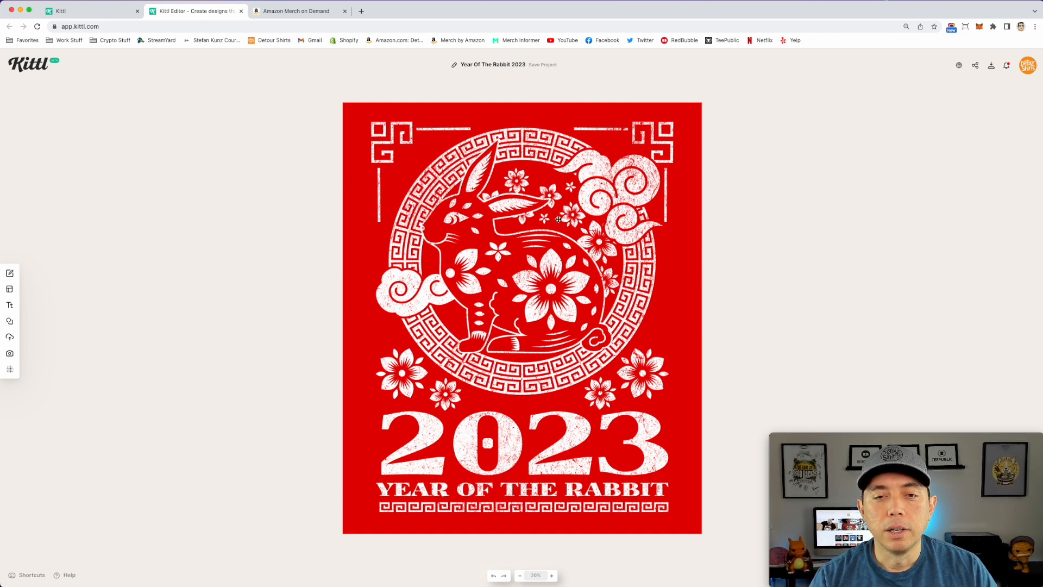
click(558, 264)
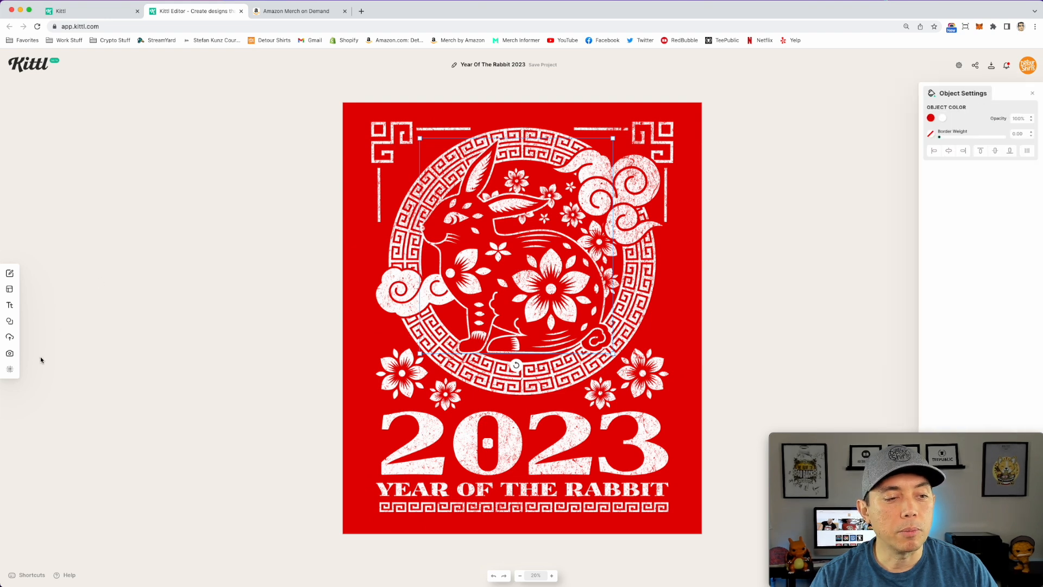
Step: Search the Kittl elements for "chinese new yer" and look through the ornaments, clouds, lanterns and rabbit illustrations
click(11, 324)
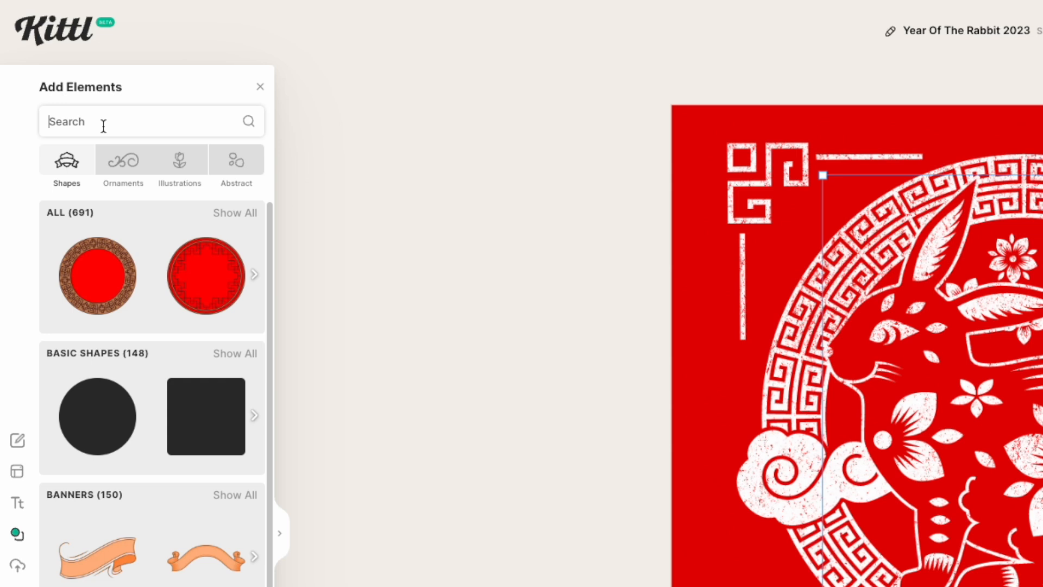
text(chine)
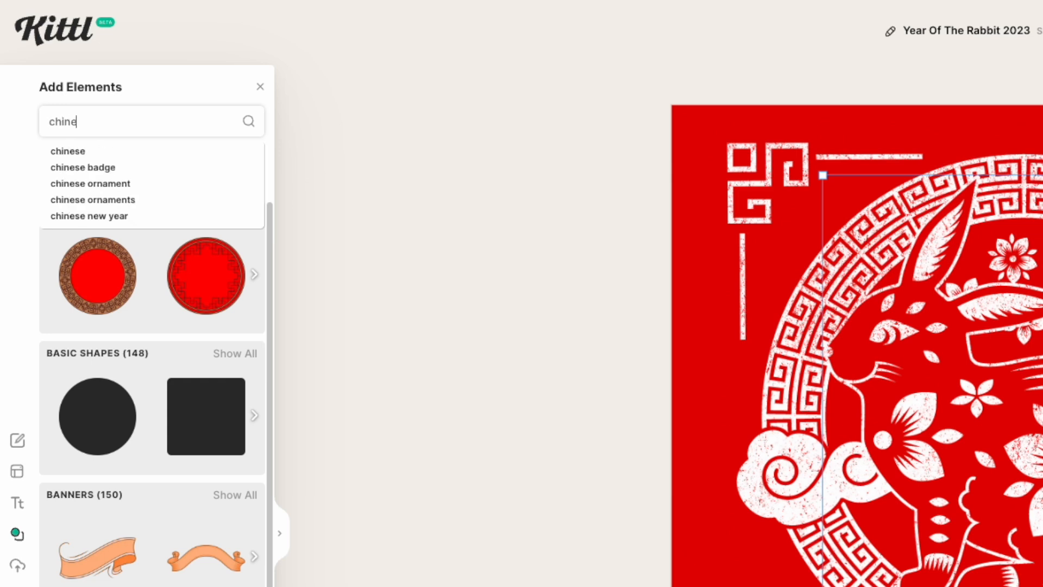
text(se new yer)
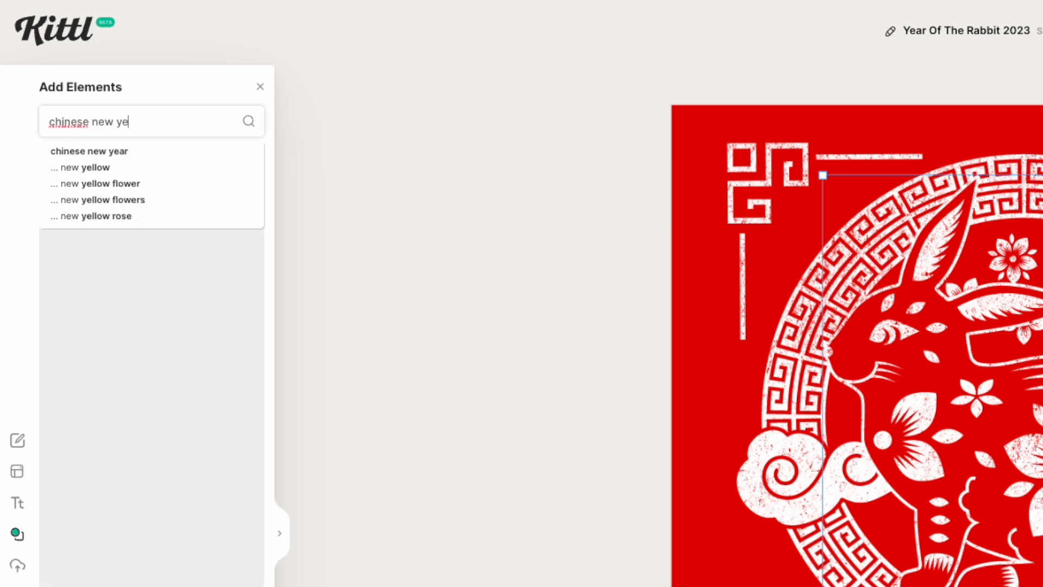
key(Return)
scroll(105, 465, down, 10)
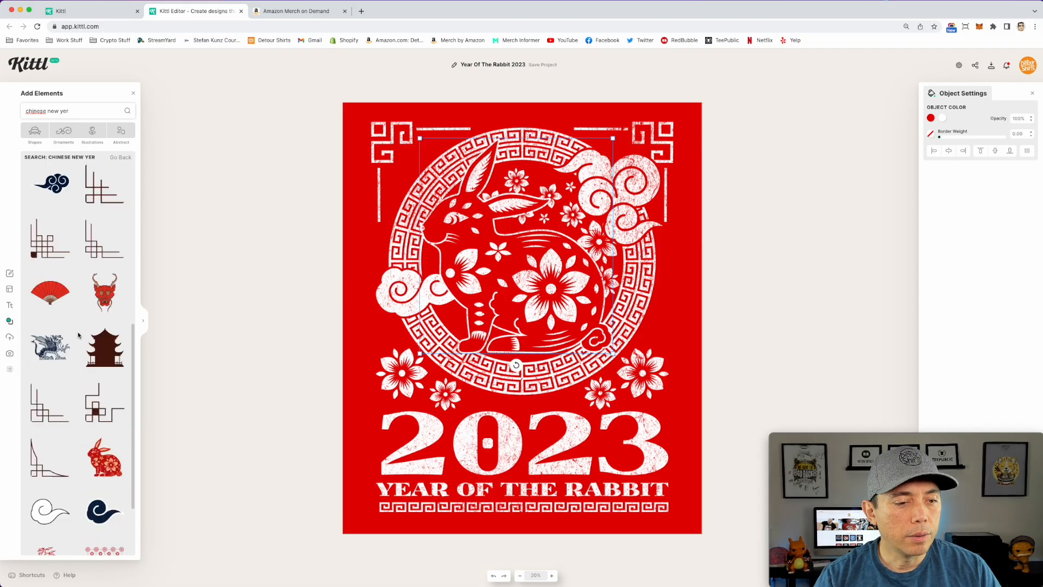
scroll(79, 335, down, 3)
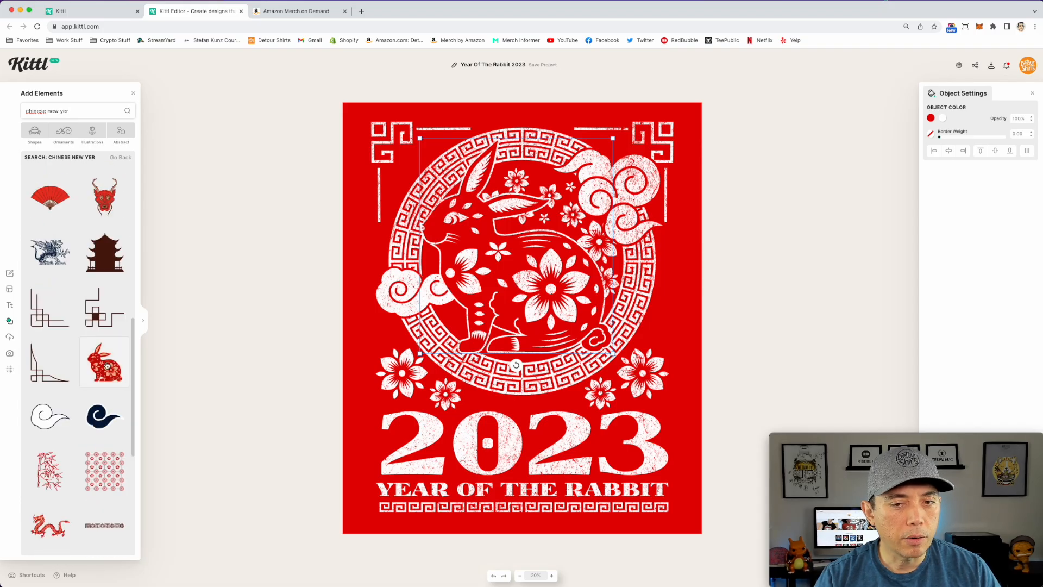
scroll(107, 368, down, 15)
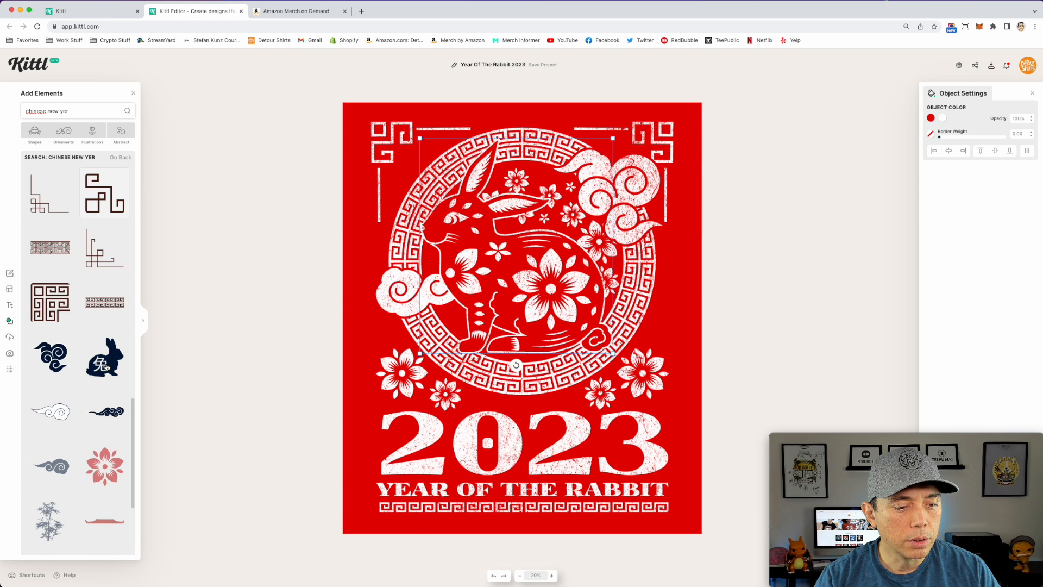
scroll(104, 315, down, 8)
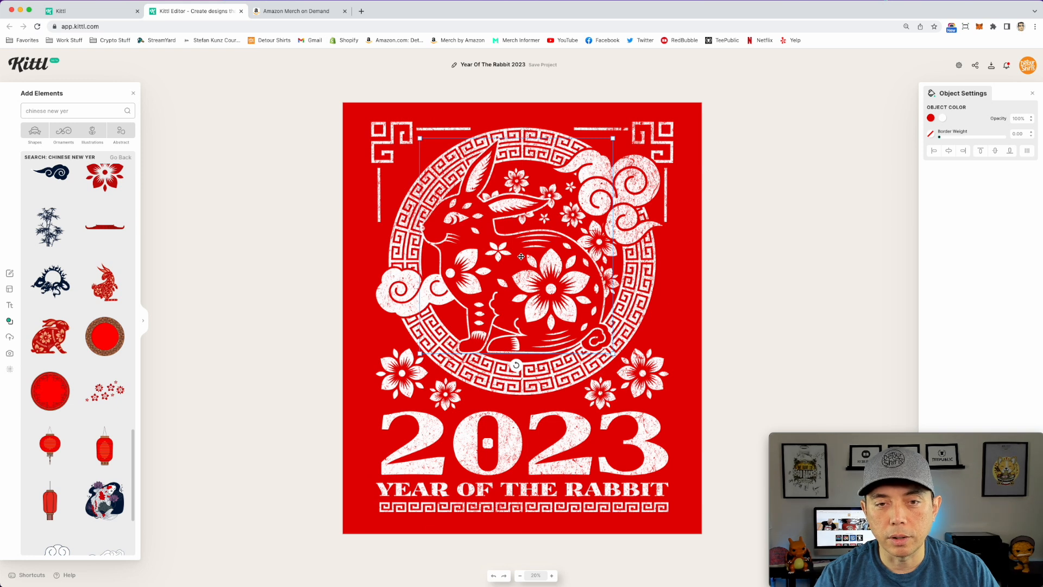
Step: Replace the rabbit inside the ring with the red upright rabbit illustration, enlarged to fill the ring
key(BackSpace)
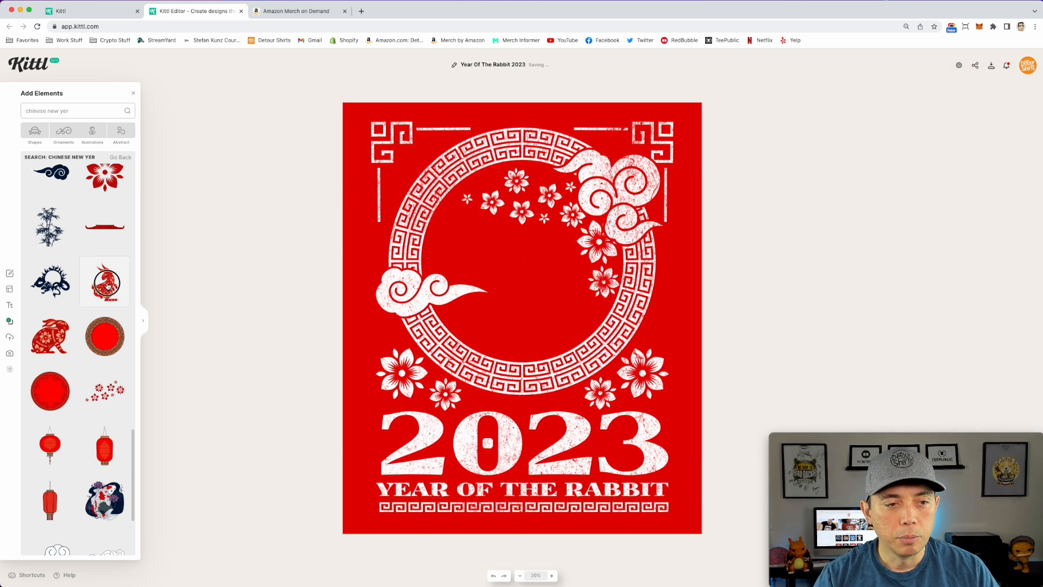
click(105, 283)
drag(564, 259, 653, 123)
drag(610, 261, 562, 251)
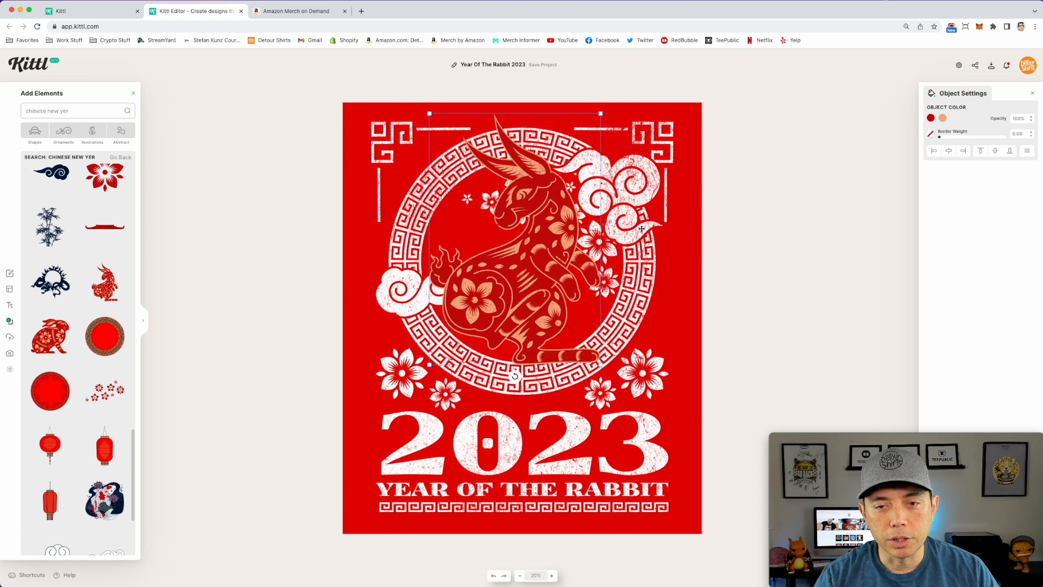
Step: Recolour the upright rabbit's line details white and its body the bright red e30101 from the document colours
click(943, 118)
click(831, 272)
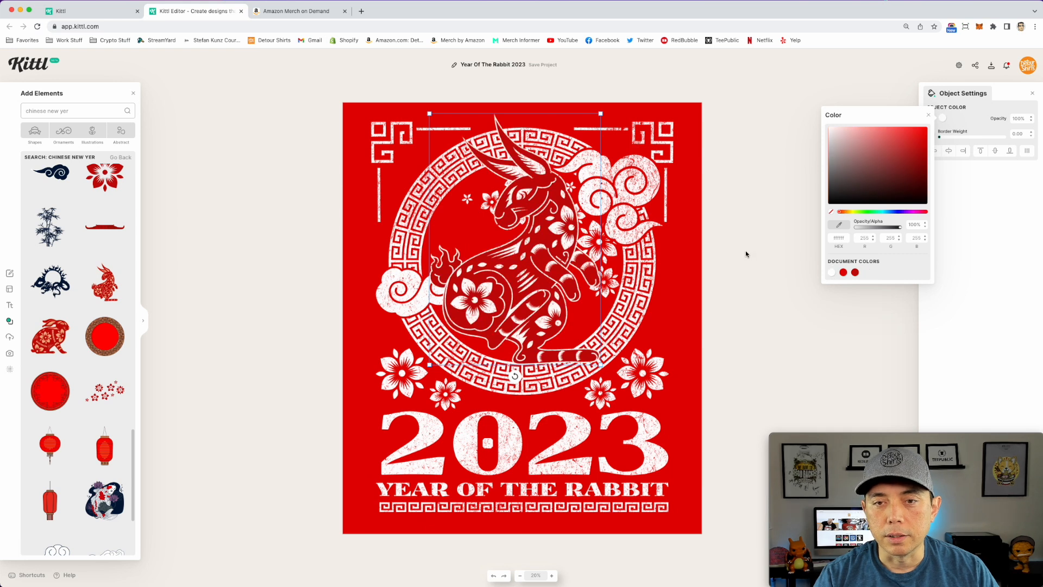
click(973, 121)
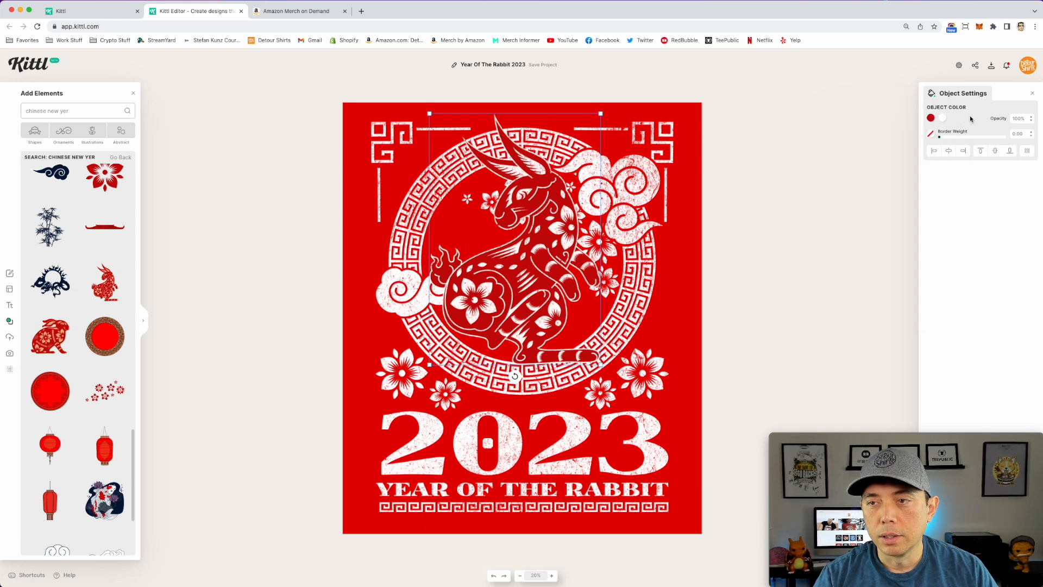
click(930, 118)
click(843, 272)
click(831, 272)
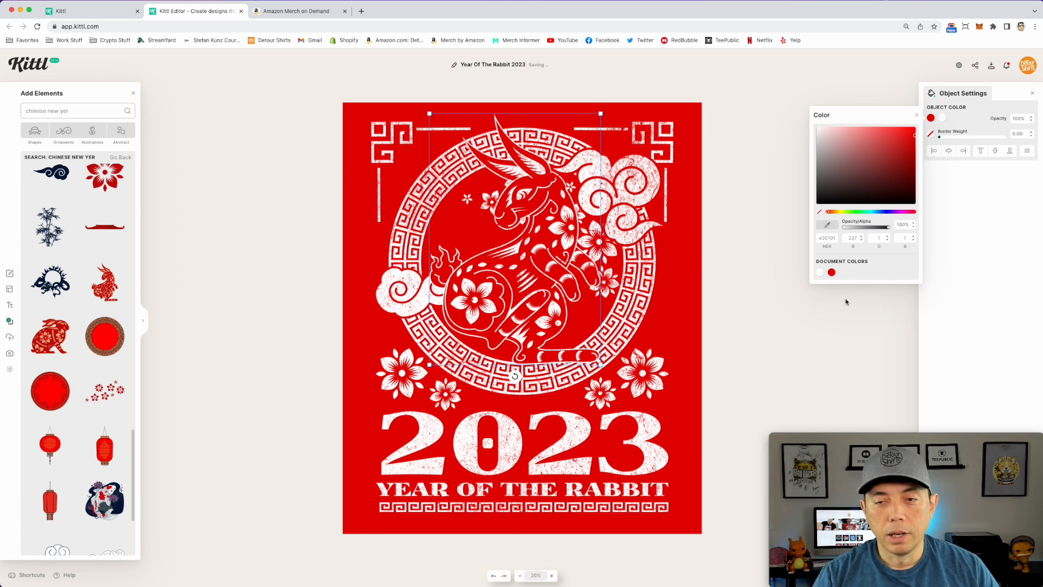
Step: Undo the rabbit replacement and recolouring to bring back the original rabbit illustration
key(super+z)
key(super+z)
key(super+z)
key(super+z)
key(super+z)
key(super+z)
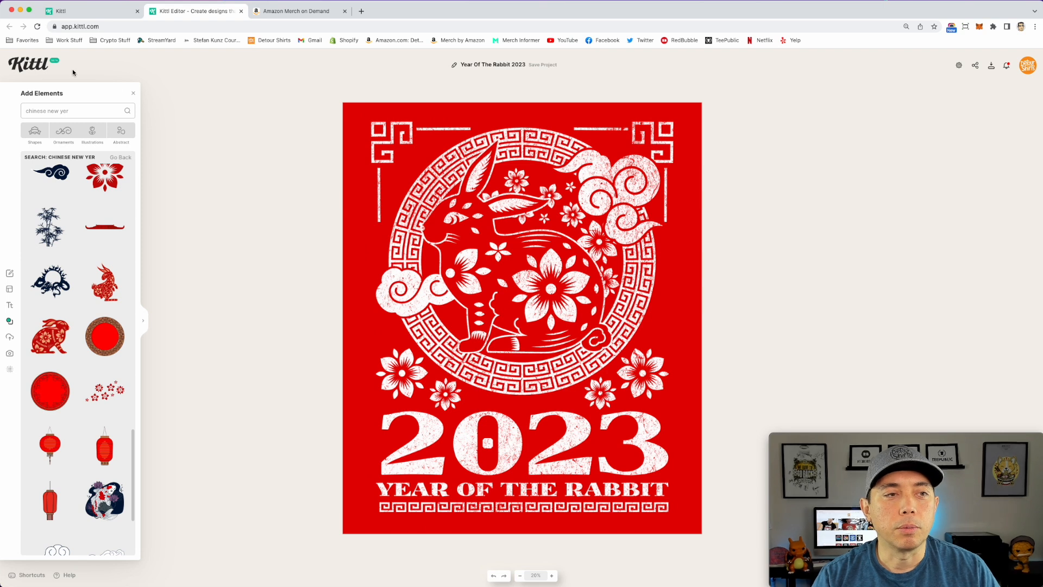
Step: Go to the Kittl home page, search the design templates for "chinese year" and browse the matching designs
click(36, 66)
click(571, 209)
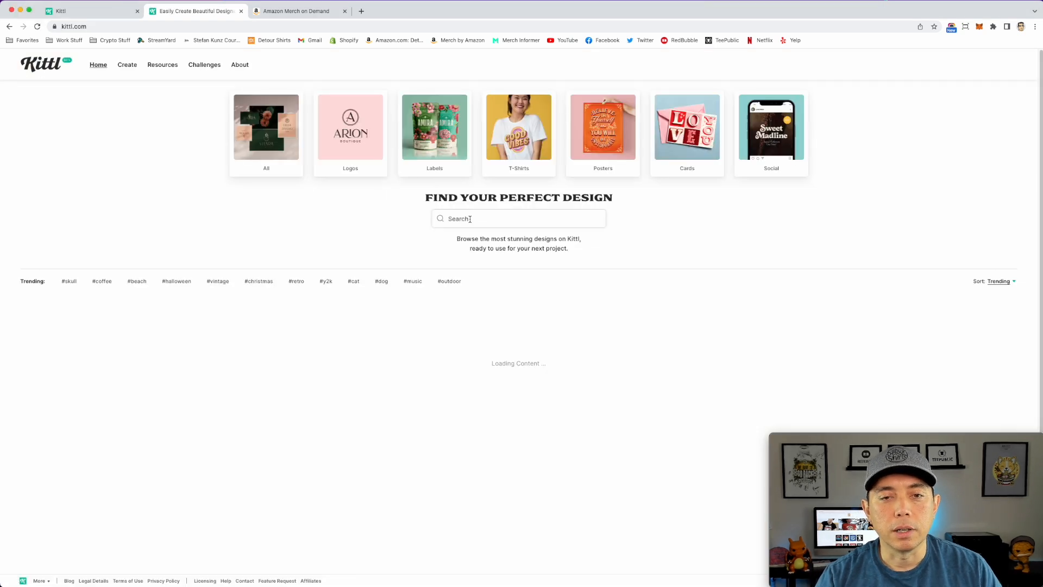
click(449, 219)
text(chinese)
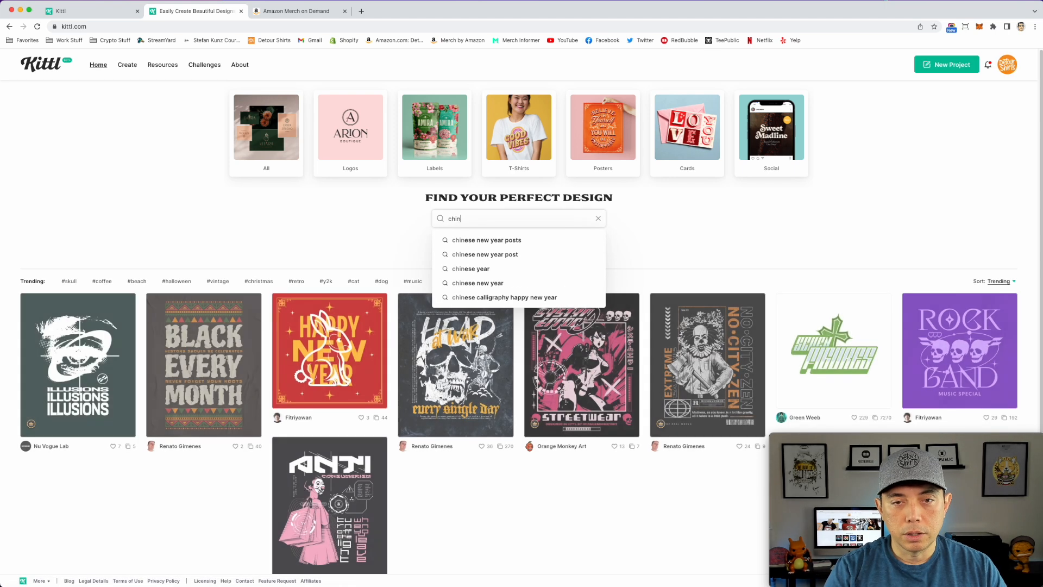
click(478, 269)
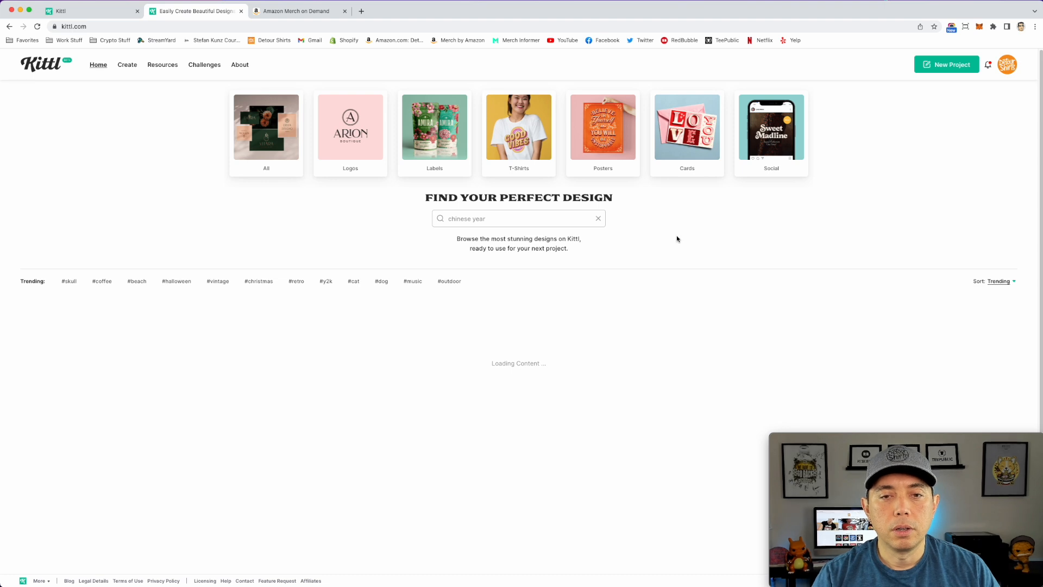
scroll(658, 231, down, 1)
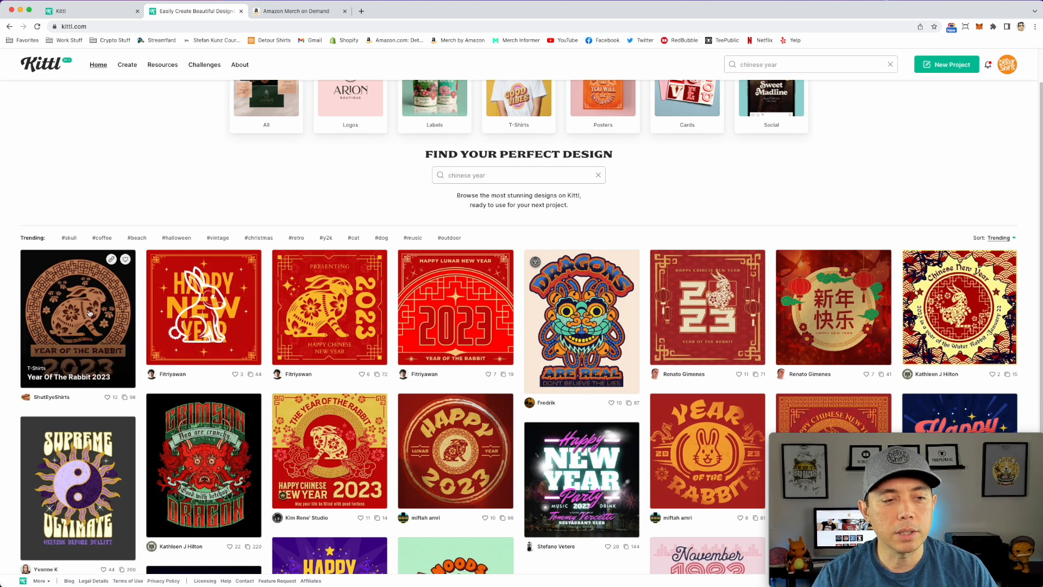
scroll(100, 303, down, 1)
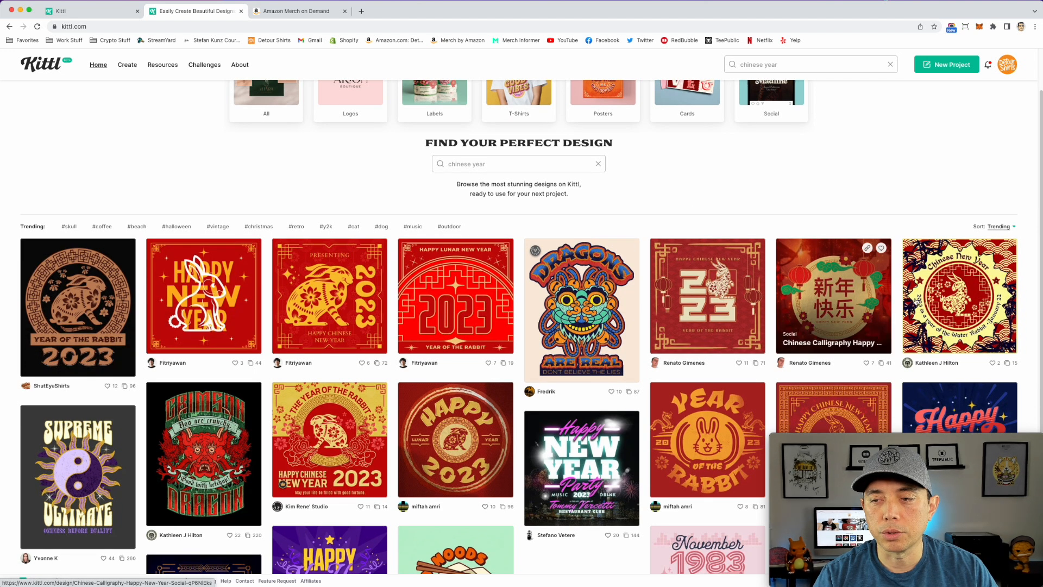
scroll(831, 326, down, 3)
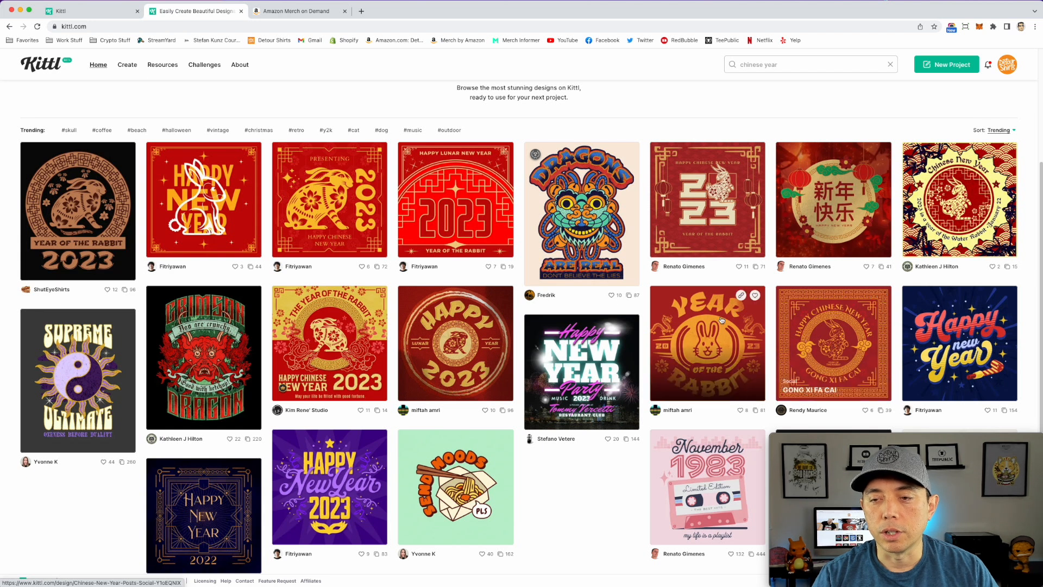